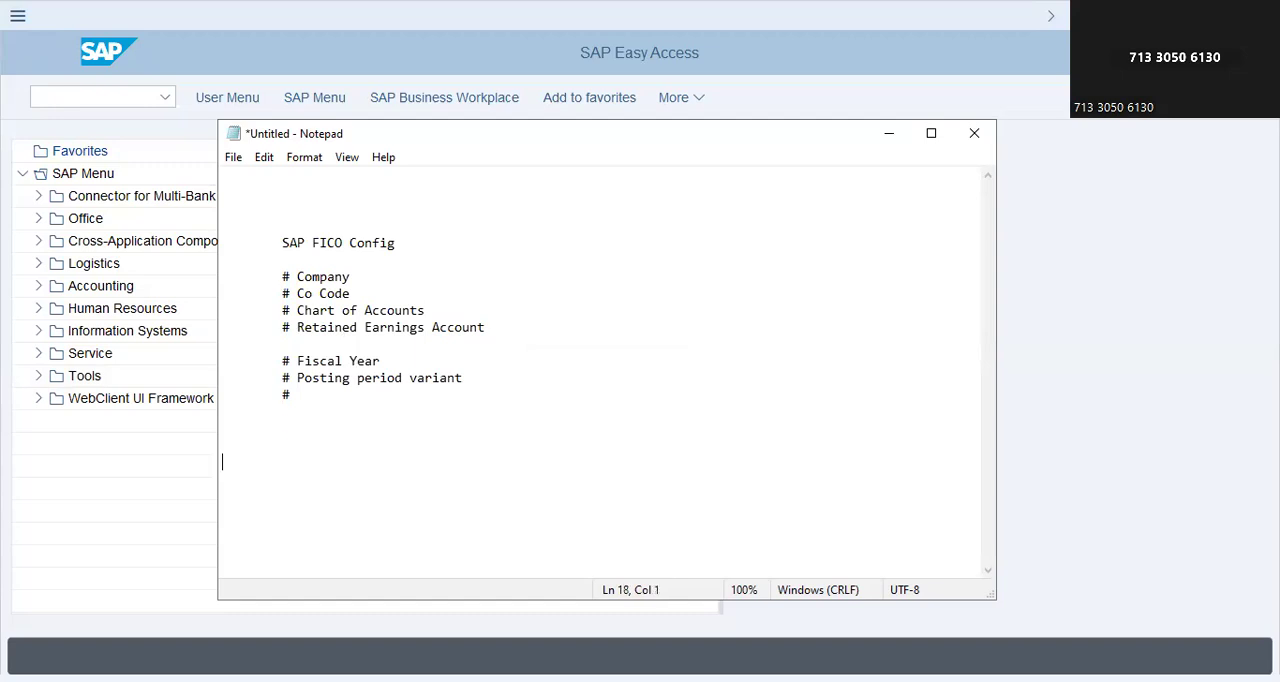
Step: Add the heading "Company - Client's company" below the SAP FICO Config list in the notes
{"action": "type", "text": "Company "}
{"action": "type", "text": "- Client's com"}
{"action": "type", "text": "p[an"}
{"action": "key", "text": "BackSpace"}
{"action": "key", "text": "BackSpace"}
{"action": "key", "text": "BackSpace"}
{"action": "type", "text": "mp[an"}
Step: Below the company heading, add the bullet lines "# Represent - structure" and "# Operations"
{"action": "key", "text": "BackSpace"}
{"action": "key", "text": "BackSpace"}
{"action": "key", "text": "BackSpace"}
{"action": "type", "text": "any"}
{"action": "key", "text": "Down"}
{"action": "key", "text": "Down"}
{"action": "key", "text": "Down"}
{"action": "type", "text": "# Rres"}
{"action": "key", "text": "BackSpace"}
{"action": "key", "text": "BackSpace"}
{"action": "key", "text": "BackSpace"}
{"action": "type", "text": "epresent - s"}
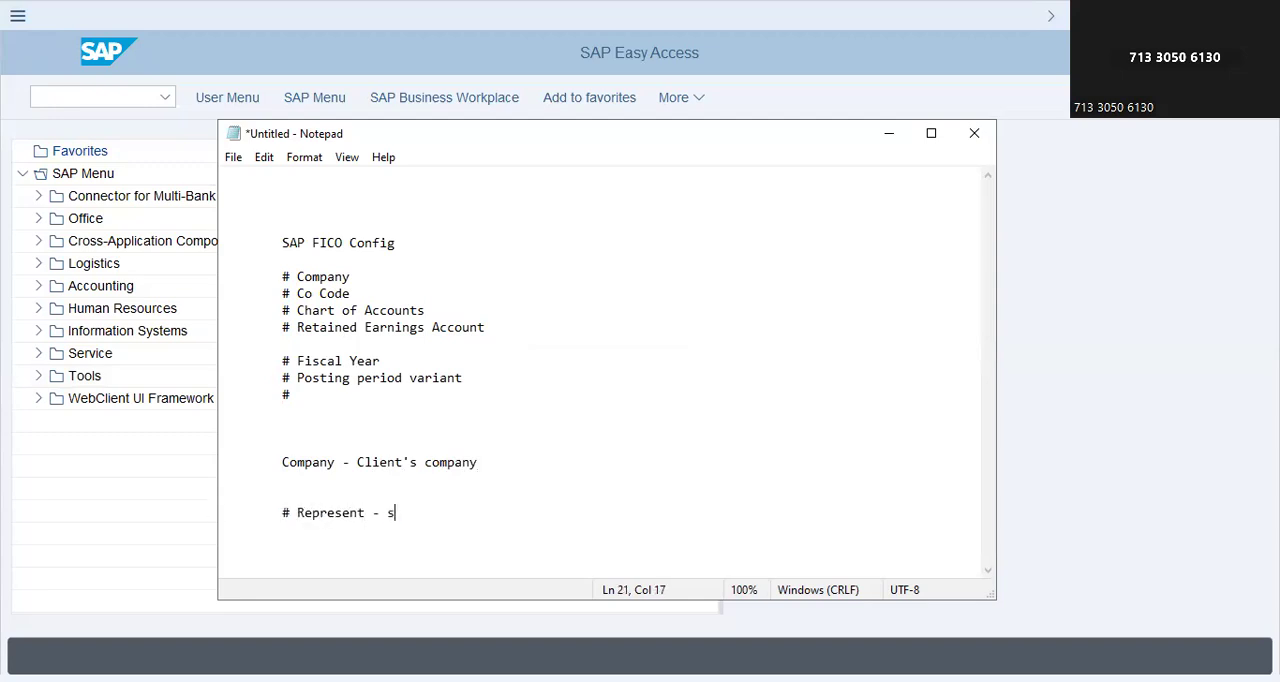
{"action": "type", "text": "tructure# Operations"}
{"action": "type", "text": "# "}
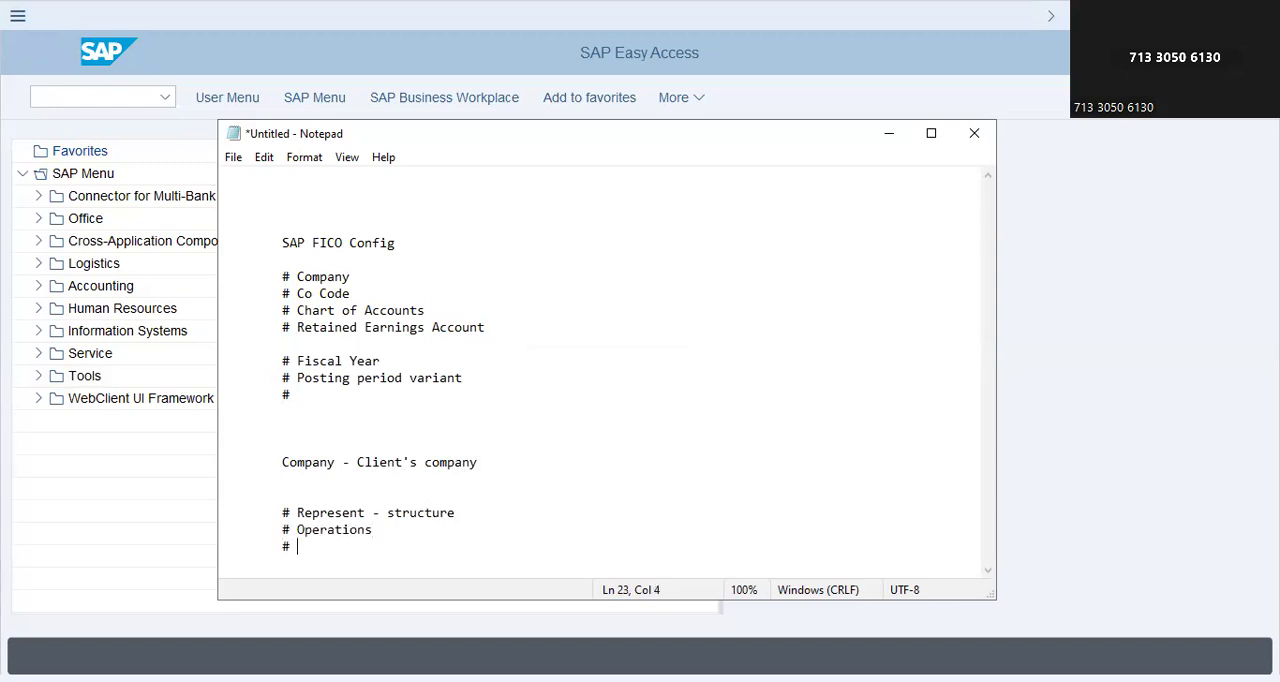
{"action": "type", "text": "Finance - Supply chain "}
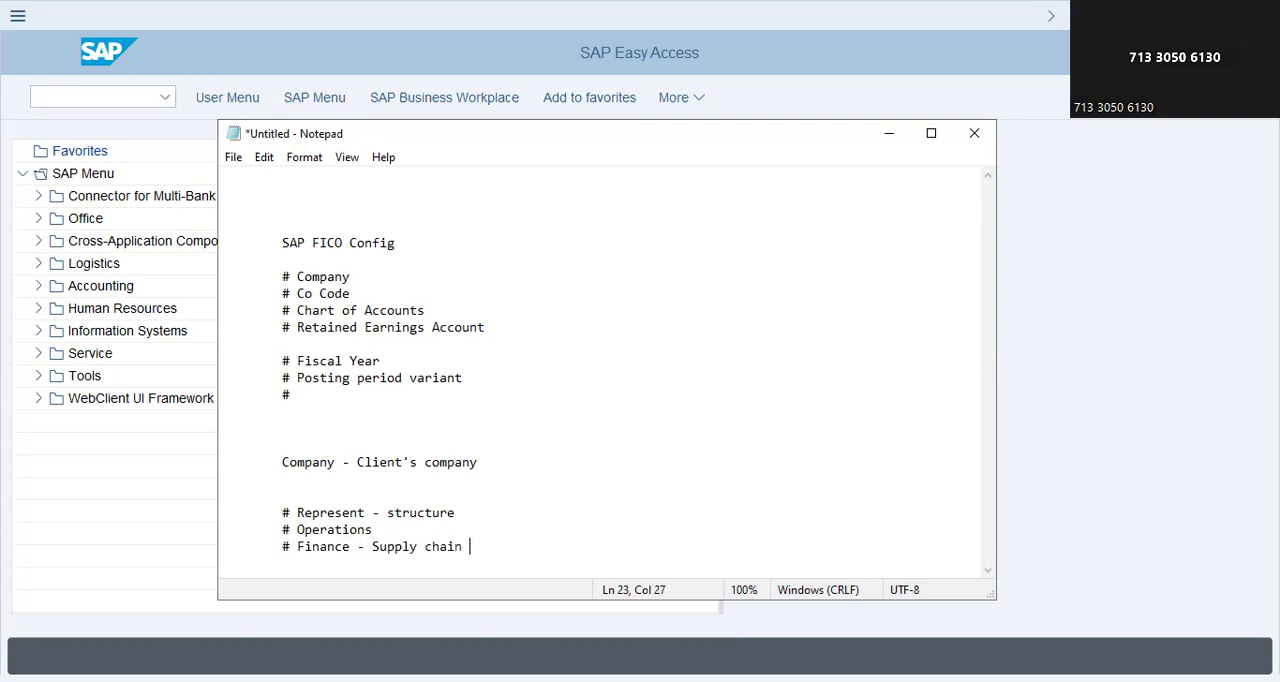
{"action": "type", "text": "- Production - Inventory"}
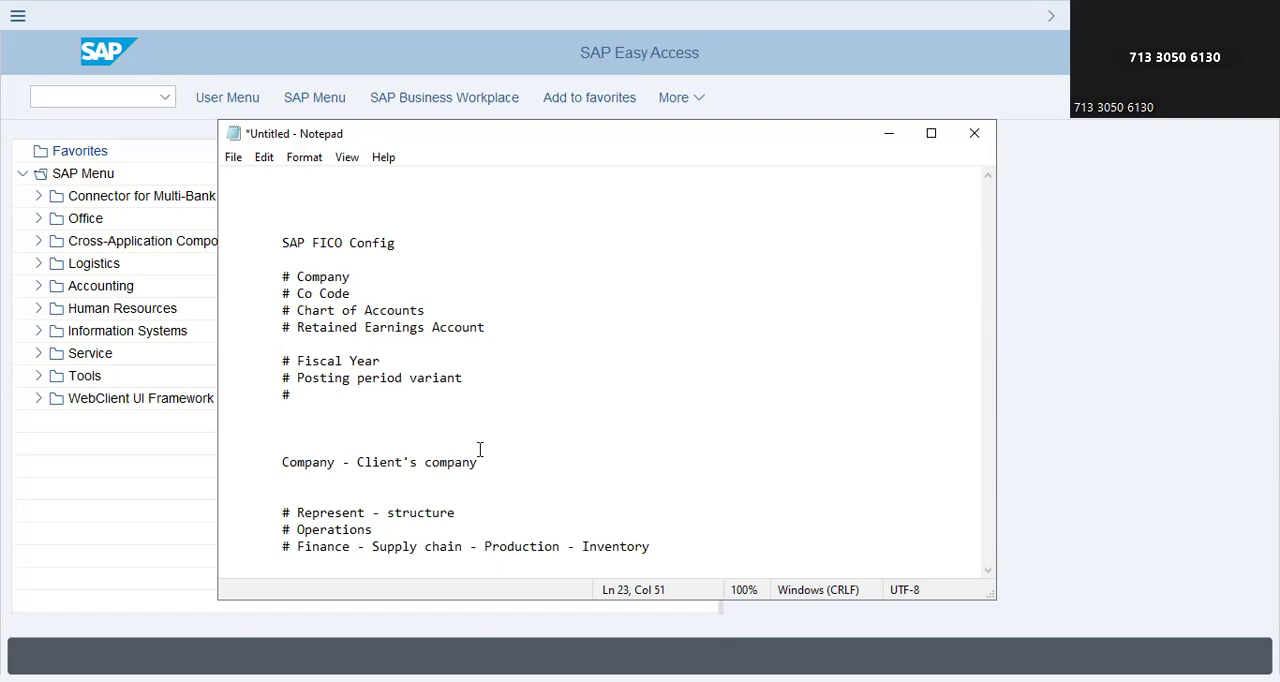
Step: Add a new bullet line reading "# Management - Profit Center, Cost-Center,"
{"action": "key", "text": "Return"}
{"action": "key", "text": "Tab"}
{"action": "type", "text": "# Management - "}
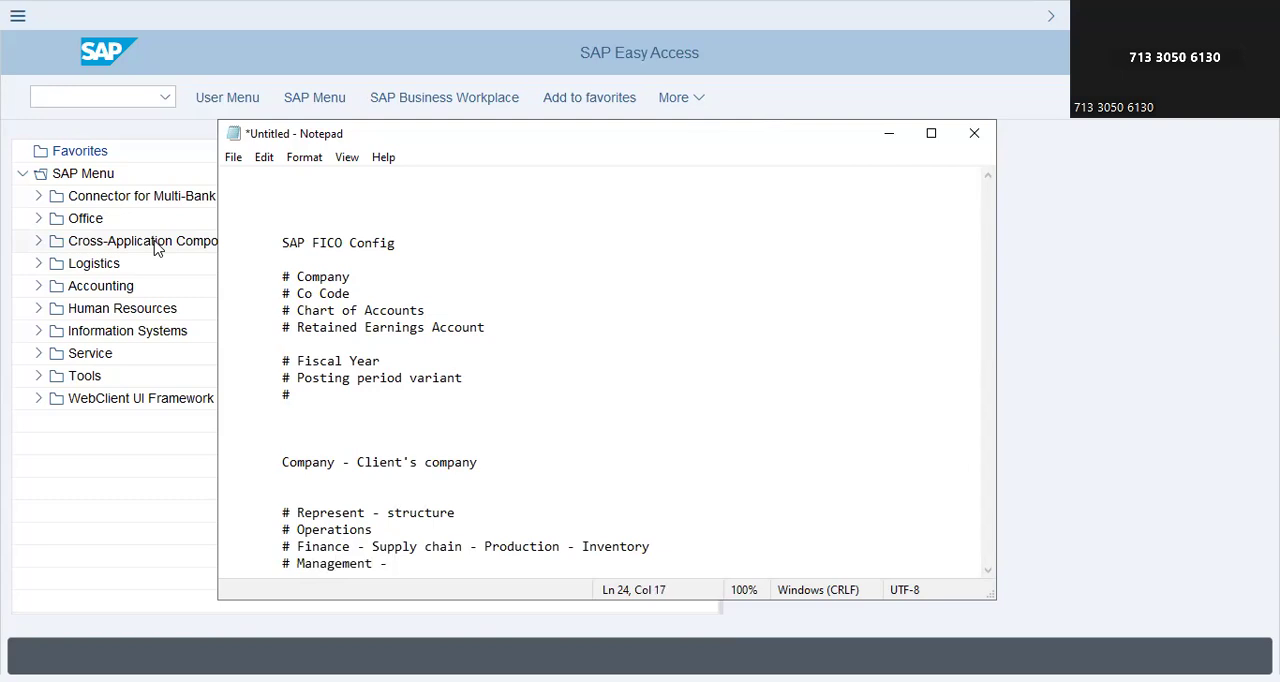
{"action": "type", "text": "Profit Center, Cost"}
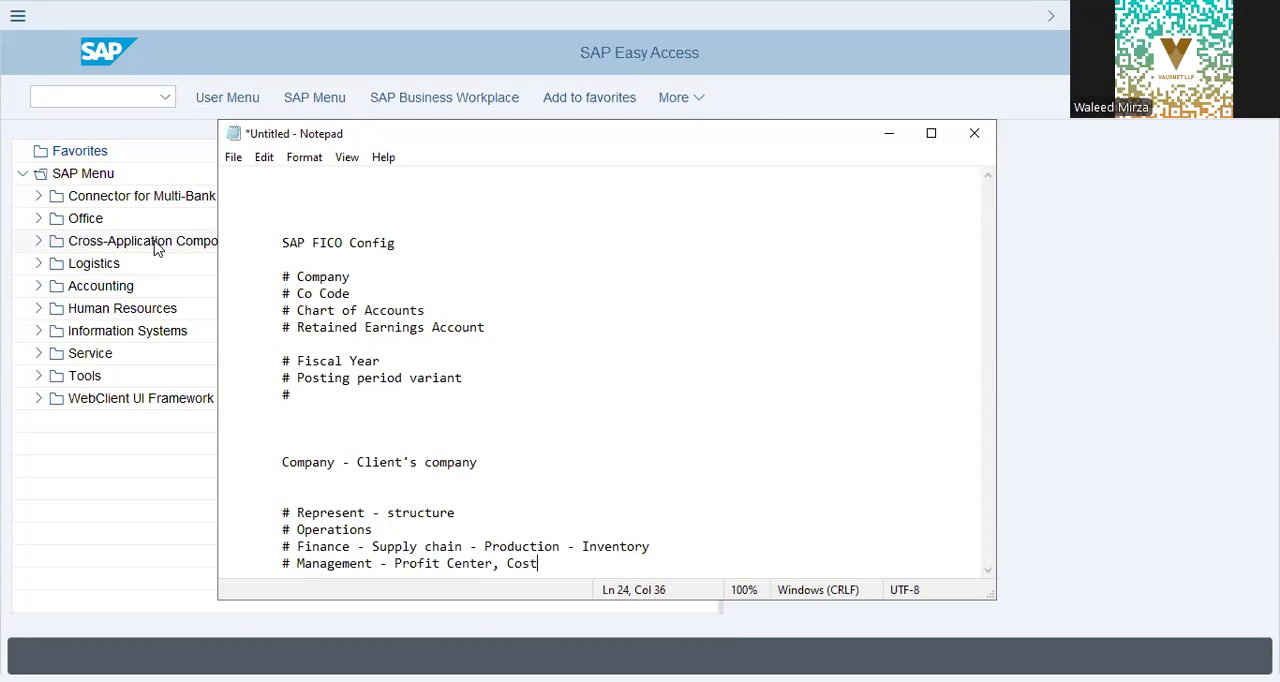
{"action": "type", "text": "-Center, Operating C"}
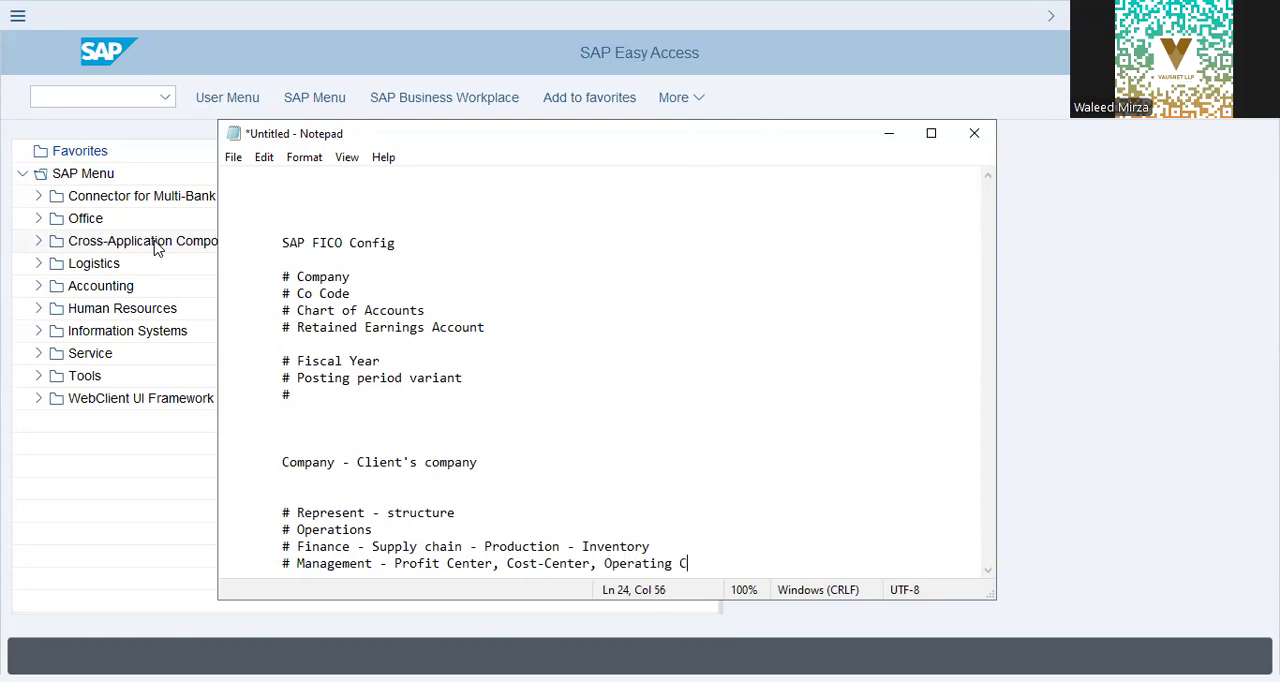
{"action": "type", "text": "oncern (Mother "}
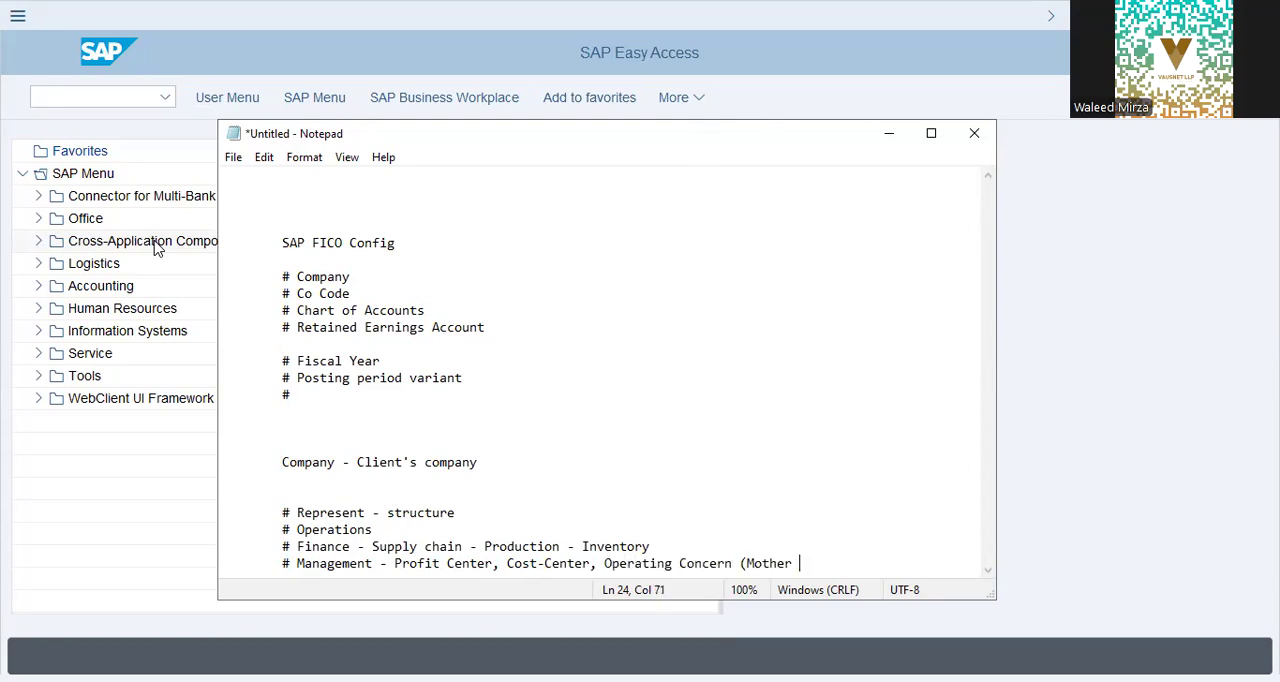
{"action": "type", "text": "Company Repoting"}
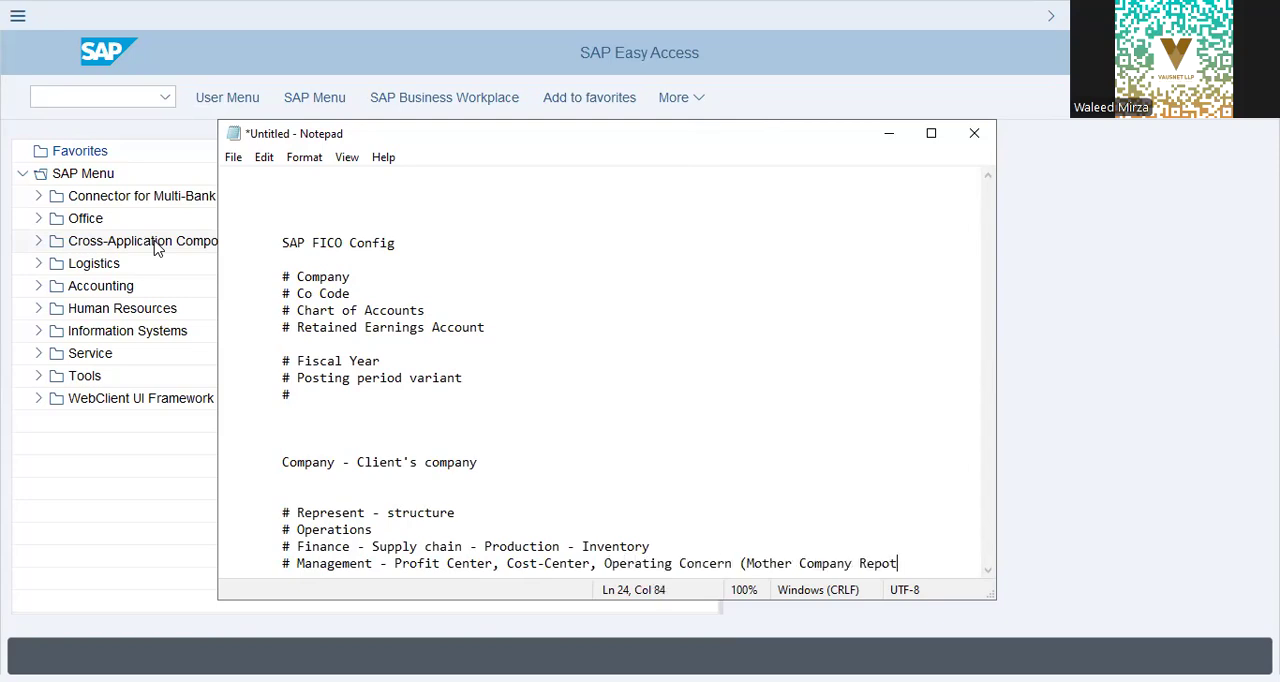
Step: Extend the Management bullet with "Operating Concern (Mother Company Reporting level)"
{"action": "key", "text": "BackSpace"}
{"action": "key", "text": "BackSpace"}
{"action": "key", "text": "BackSpace"}
{"action": "key", "text": "BackSpace"}
{"action": "type", "text": "r"}
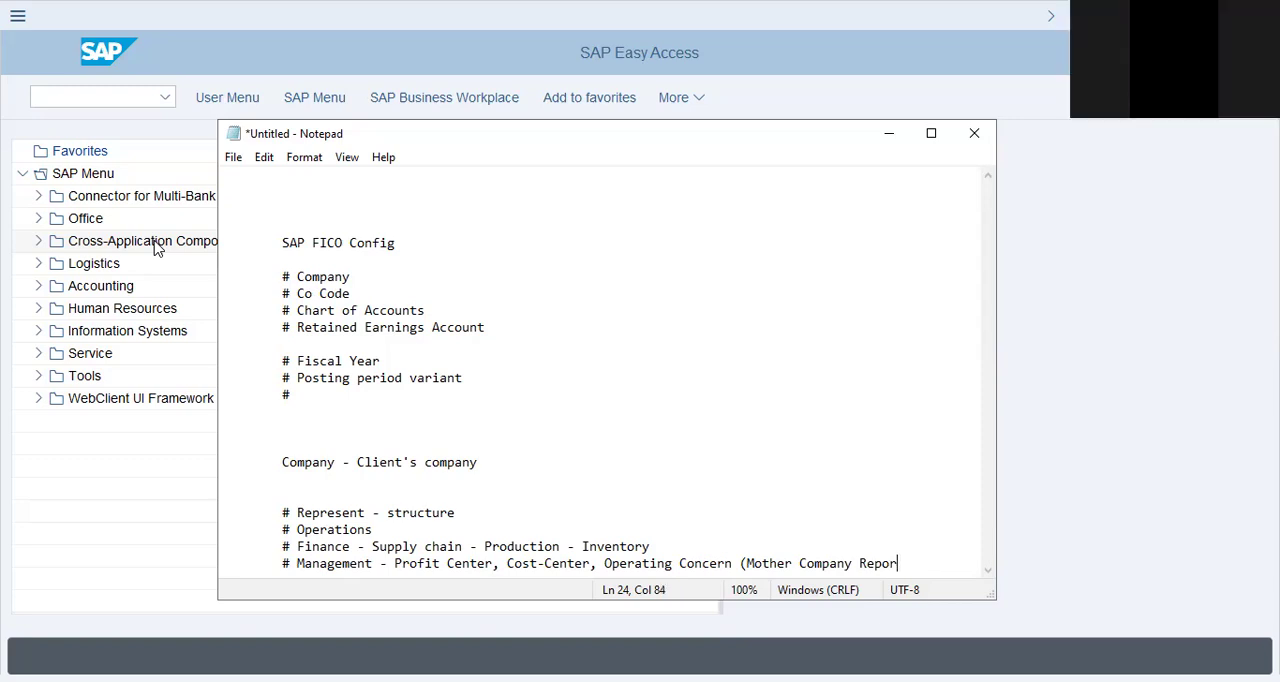
{"action": "type", "text": "ting level)"}
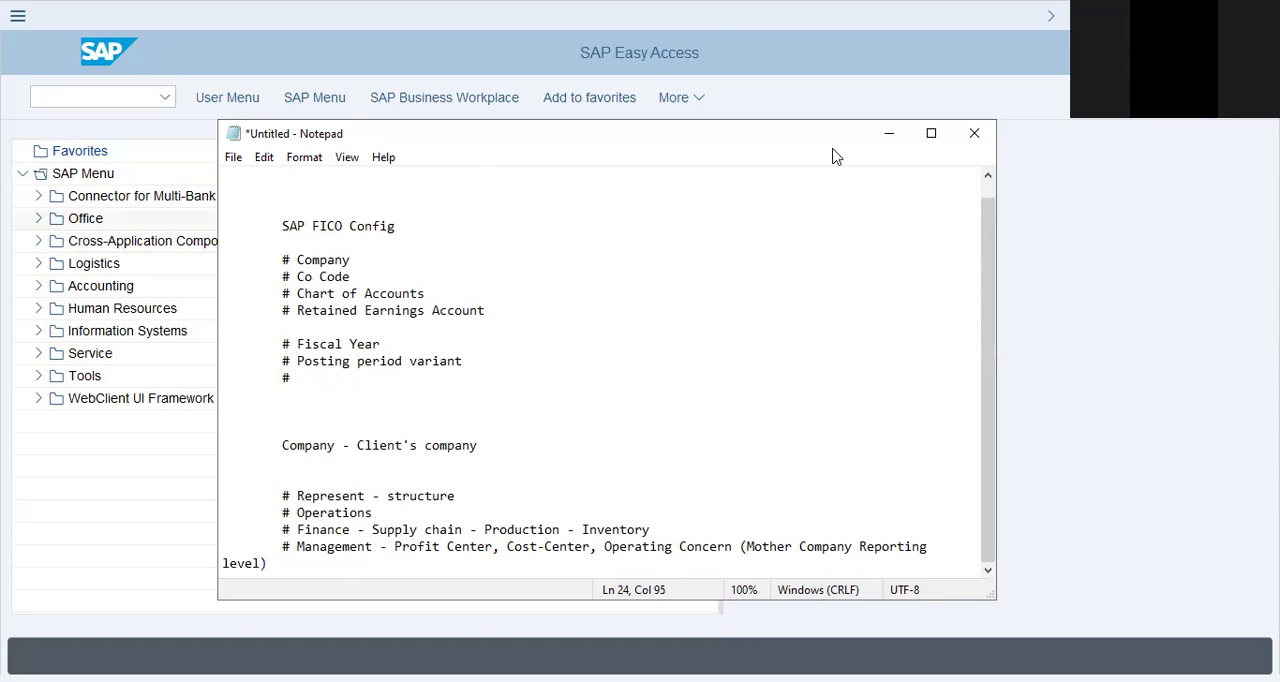
Step: Indent the wrapped word "level)" in line with the bullets and start an empty "#" bullet below it
{"action": "key", "text": "alt+Tab"}
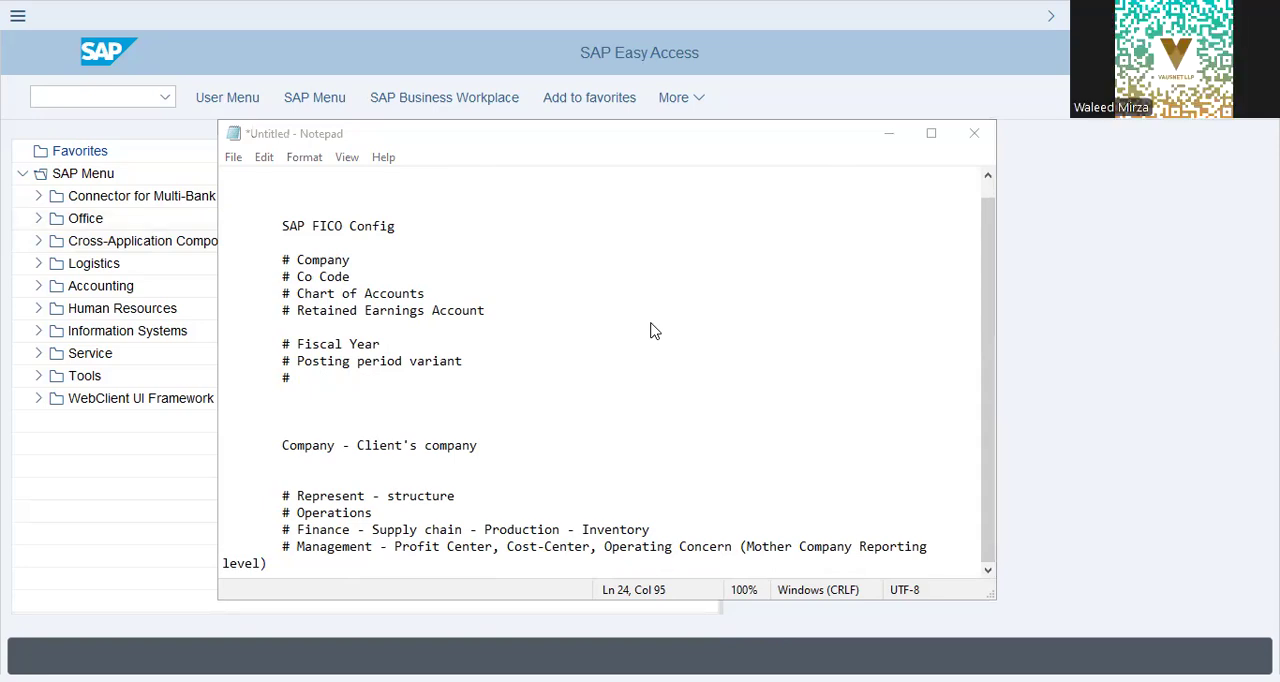
{"action": "left_click", "coordinate": [318, 560]}
{"action": "key", "text": "Home"}
{"action": "key", "text": "Tab"}
{"action": "key", "text": "Tab"}
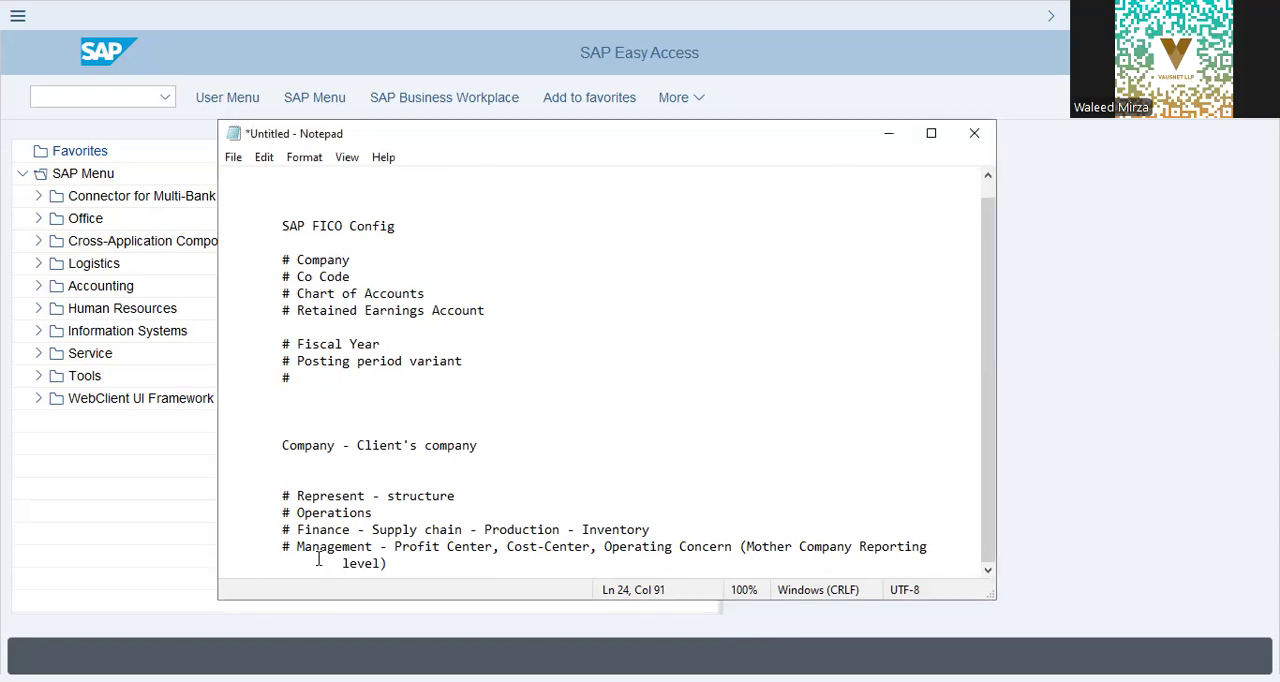
{"action": "key", "text": "BackSpace"}
{"action": "key", "text": "Return"}
{"action": "type", "text": "#"}
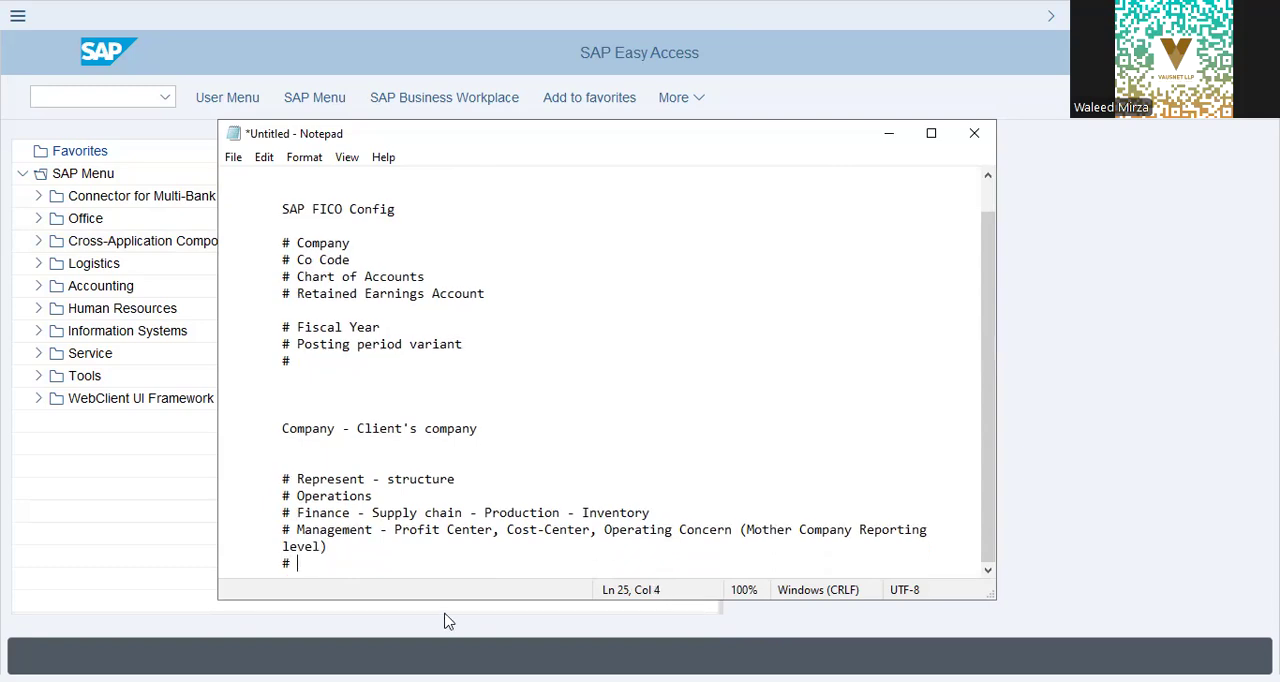
Step: Highlight the "# Represent - structure" line in the notes
{"action": "left_click_drag", "start_coordinate": [298, 479], "coordinate": [624, 468]}
{"action": "left_click", "coordinate": [468, 473]}
{"action": "left_click_drag", "start_coordinate": [458, 479], "coordinate": [279, 479]}
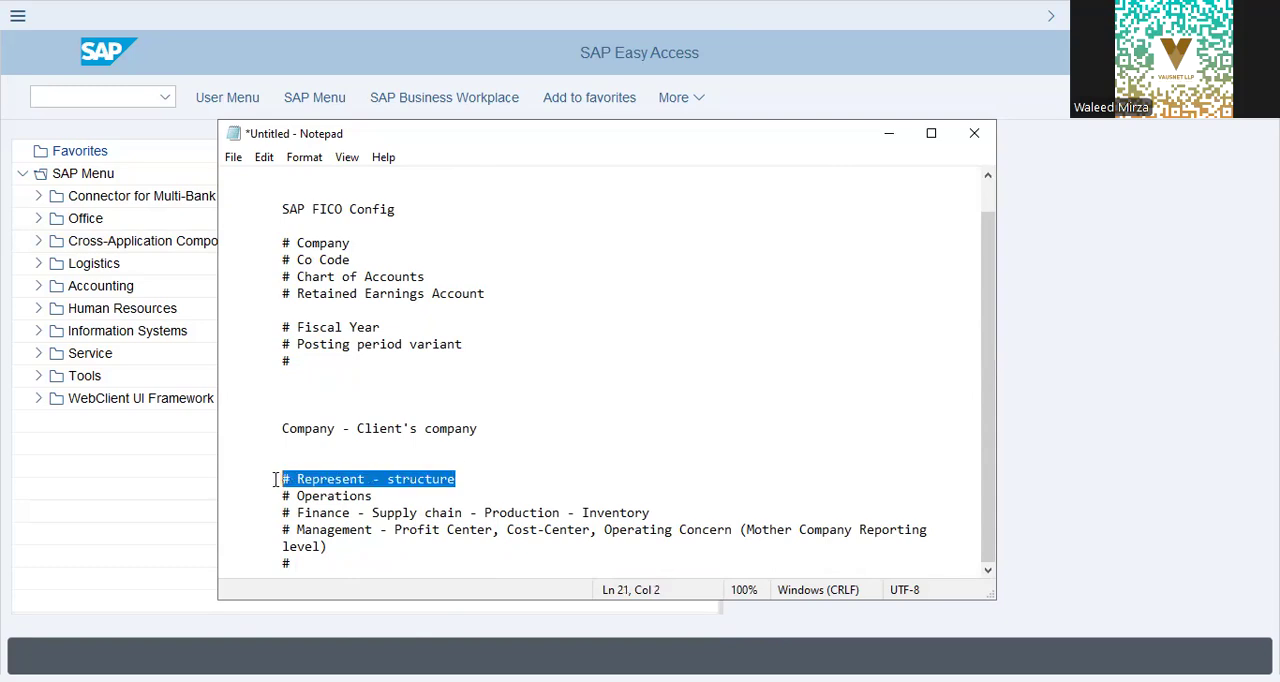
{"action": "left_click", "coordinate": [480, 481]}
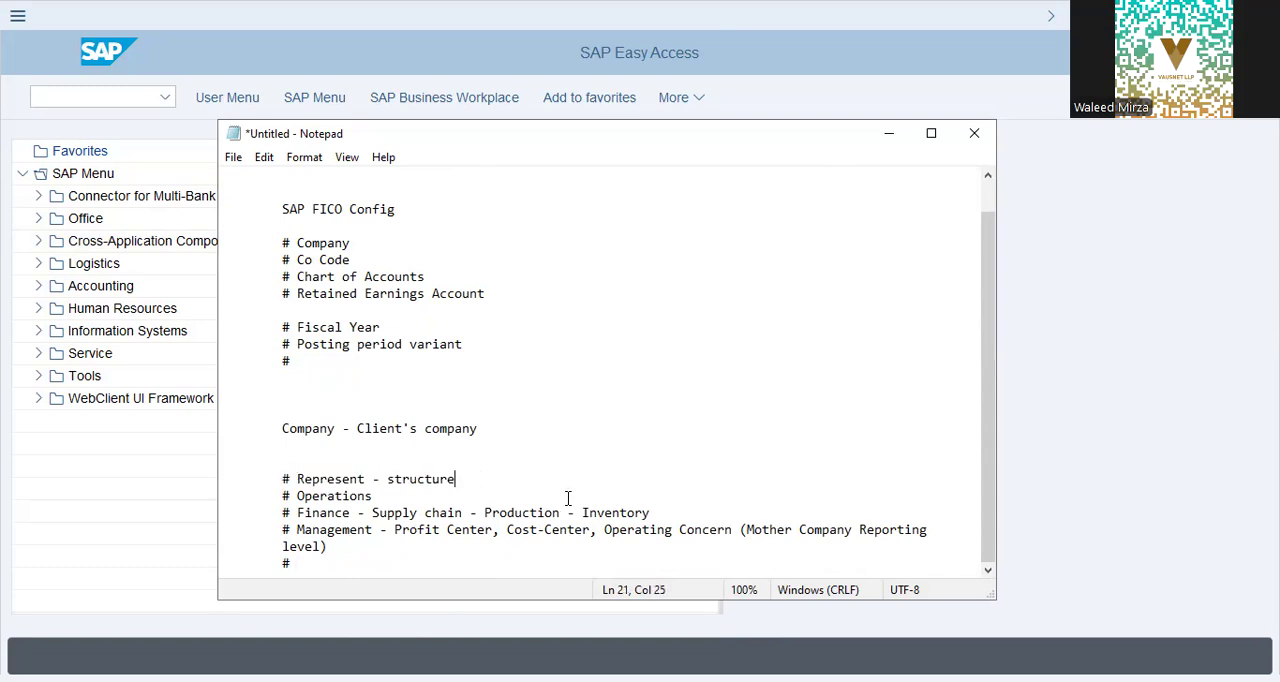
{"action": "key", "text": "shift+Left"}
{"action": "key", "text": "shift+Left"}
{"action": "key", "text": "shift+Left"}
{"action": "key", "text": "shift+Left"}
{"action": "key", "text": "shift+Left"}
{"action": "key", "text": "shift+Left"}
{"action": "key", "text": "shift+Left"}
{"action": "key", "text": "shift+Left"}
{"action": "key", "text": "shift+Left"}
{"action": "key", "text": "shift+Left"}
{"action": "key", "text": "shift+Left"}
{"action": "key", "text": "shift+Left"}
{"action": "key", "text": "shift+Left"}
{"action": "key", "text": "shift+Left"}
{"action": "key", "text": "shift+Left"}
{"action": "key", "text": "shift+Left"}
{"action": "key", "text": "shift+Left"}
{"action": "key", "text": "shift+Left"}
{"action": "key", "text": "shift+Left"}
{"action": "key", "text": "shift+Left"}
{"action": "key", "text": "shift+Left"}
Step: Leave blank lines after the empty bullet and add the bullets "# GL Accounts", "# Journal Entries" and an empty "#"
{"action": "key", "text": "Down"}
{"action": "key", "text": "Down"}
{"action": "key", "text": "Down"}
{"action": "key", "text": "Down"}
{"action": "key", "text": "Return"}
{"action": "key", "text": "Return"}
{"action": "key", "text": "Return"}
{"action": "type", "text": "# GL Accounts"}
{"action": "key", "text": "Return"}
{"action": "type", "text": "# "}
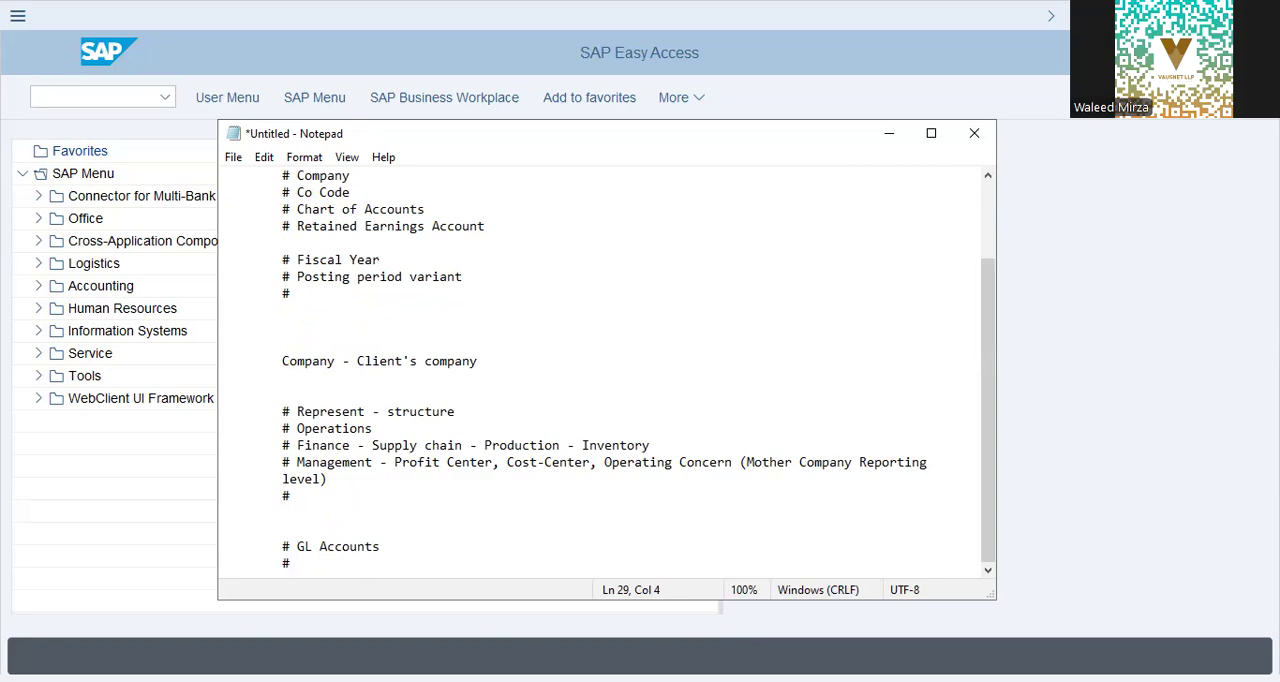
{"action": "type", "text": "Journal Entries"}
{"action": "key", "text": "Return"}
{"action": "type", "text": "#"}
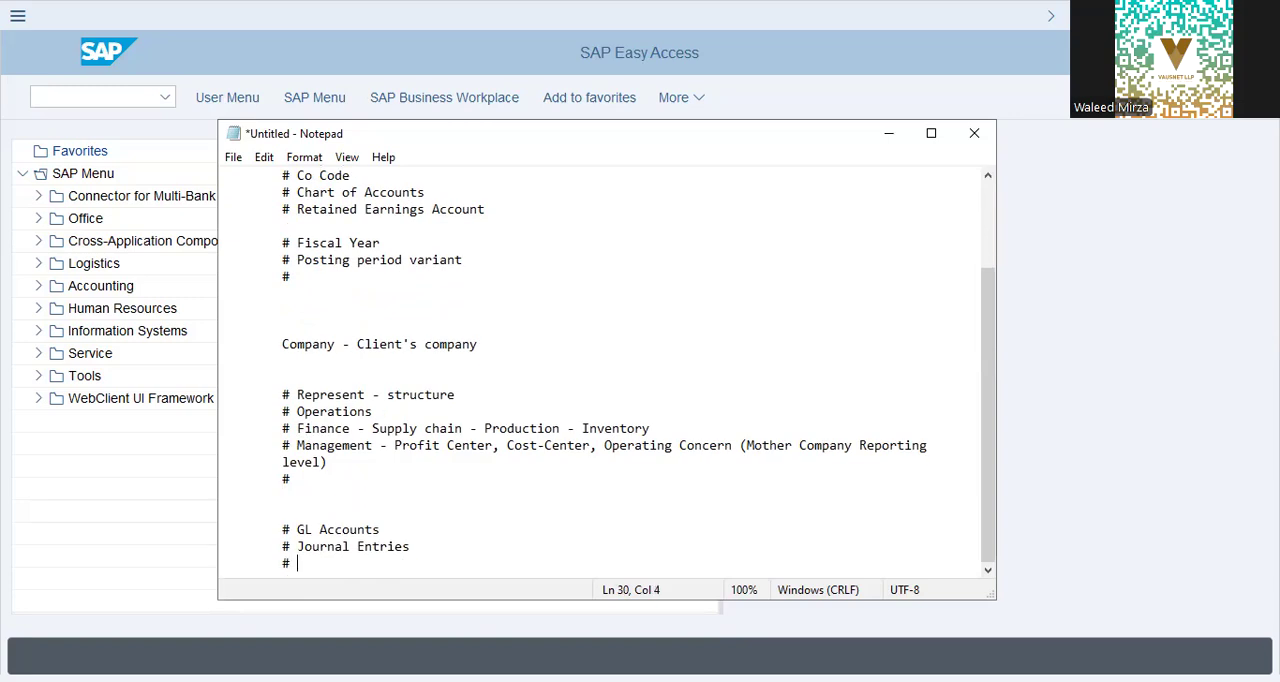
Step: Highlight the Represent-to-Management notes and the Company, Co Code, Chart of Accounts and Retained Earnings Account entries for review
{"action": "key", "text": "Up"}
{"action": "key", "text": "Up"}
{"action": "key", "text": "shift+Up"}
{"action": "key", "text": "shift+Up"}
{"action": "key", "text": "shift+Up"}
{"action": "key", "text": "shift+Up"}
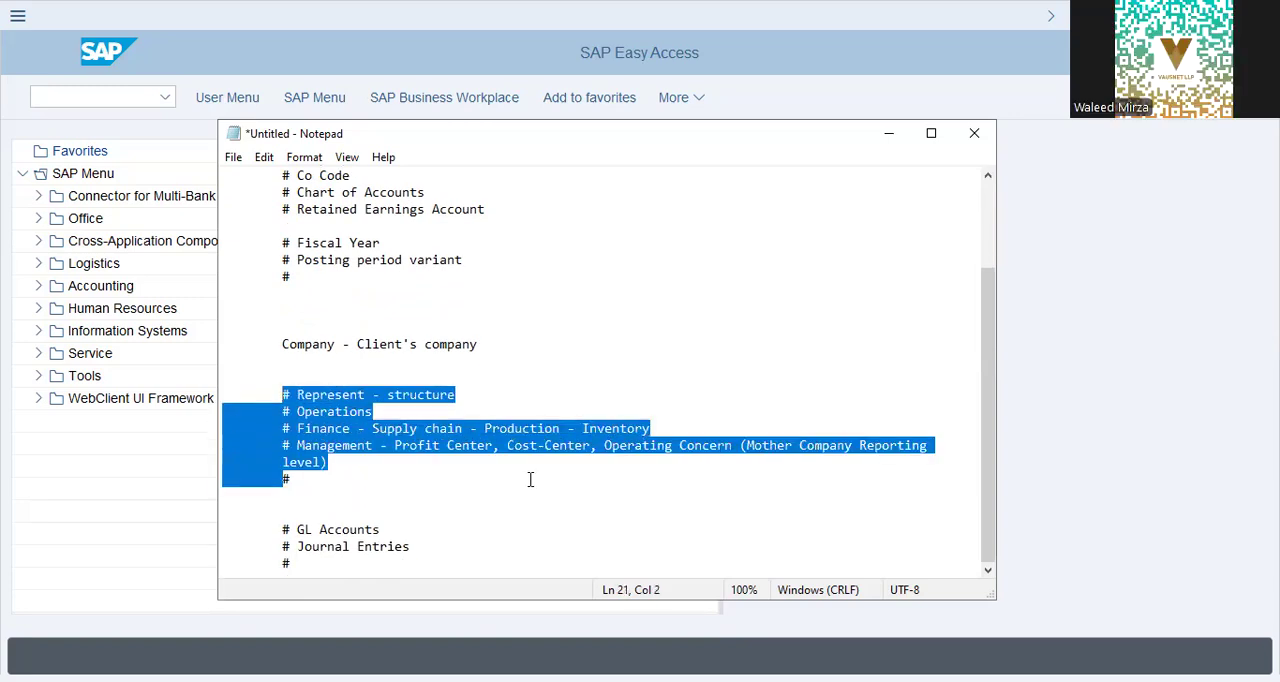
{"action": "scroll", "coordinate": [530, 479], "scroll_direction": "up", "scroll_amount": 2}
{"action": "left_click_drag", "start_coordinate": [297, 260], "coordinate": [365, 272]}
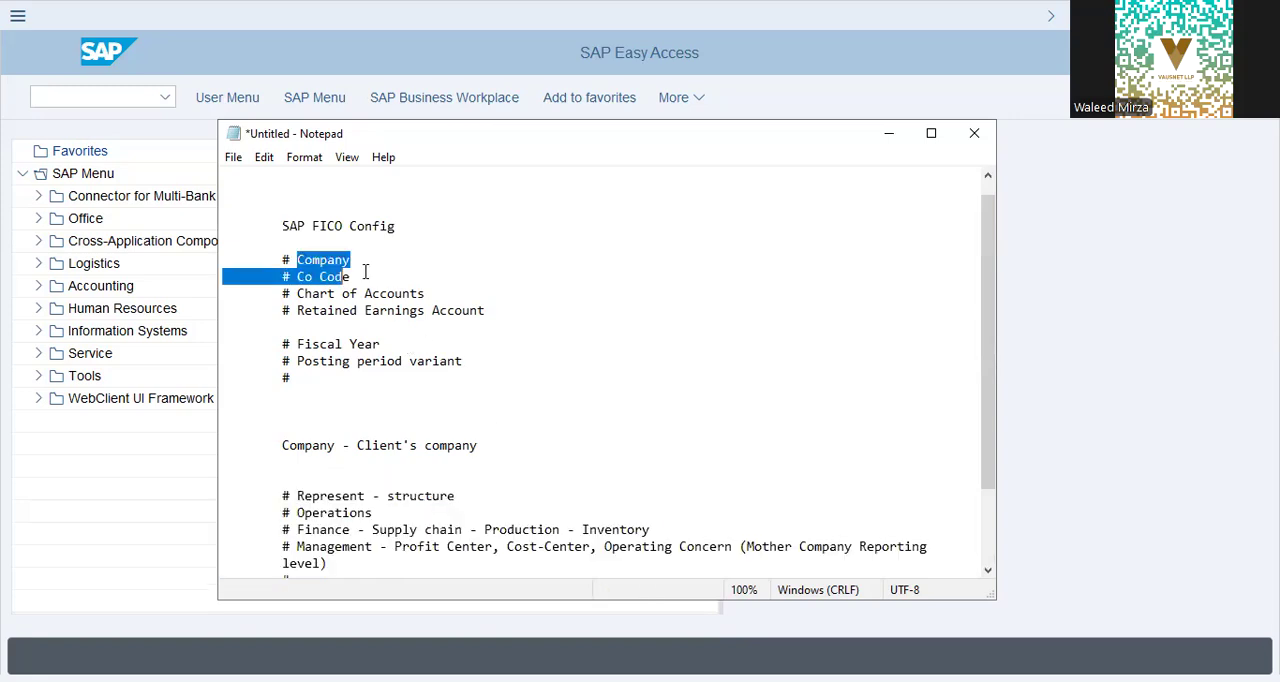
{"action": "left_click", "coordinate": [297, 292]}
{"action": "key", "text": "shift+End"}
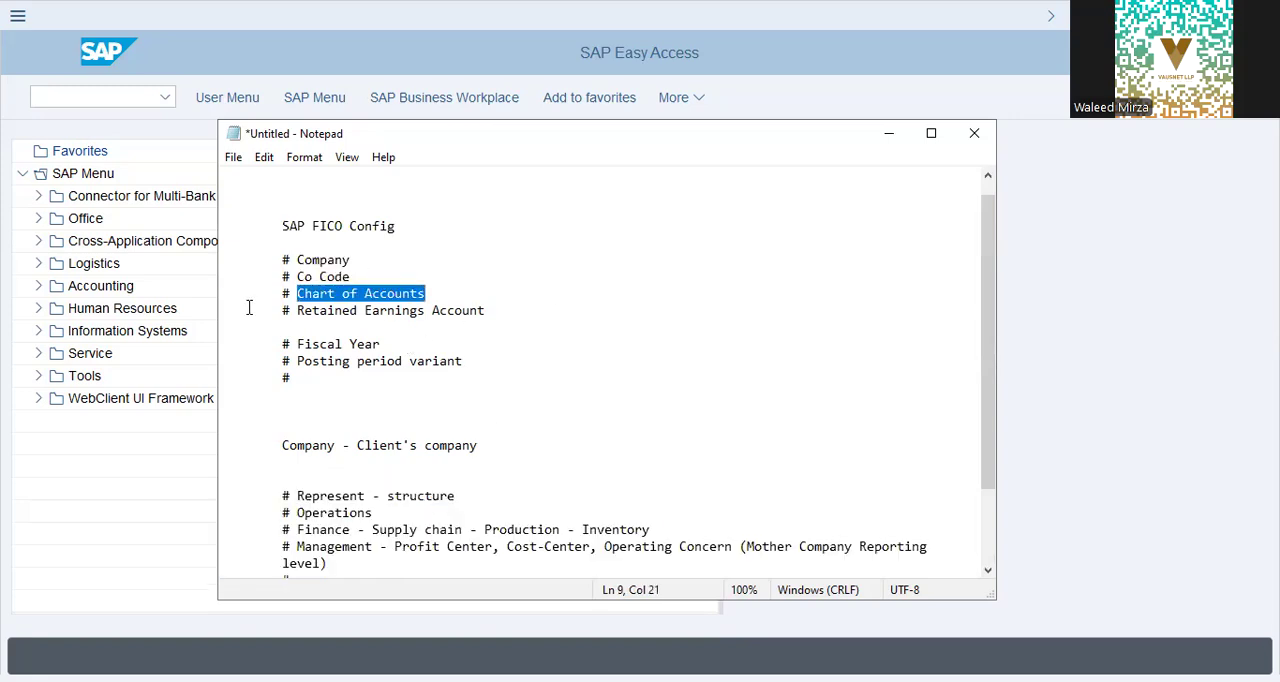
{"action": "left_click_drag", "start_coordinate": [298, 310], "coordinate": [709, 328]}
{"action": "left_click", "coordinate": [456, 462]}
{"action": "left_click", "coordinate": [314, 384]}
Step: Switch to SAP Easy Access and run the transaction spro
{"action": "left_click", "coordinate": [45, 505]}
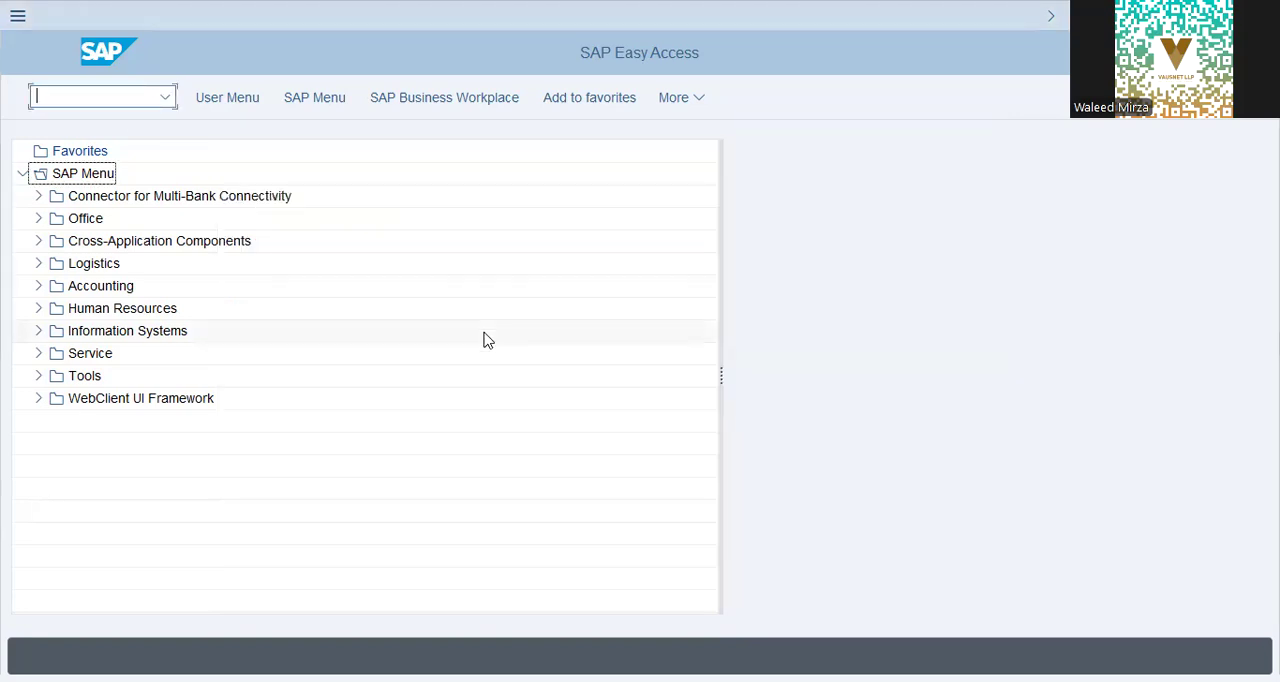
{"action": "type", "text": "/n spro"}
{"action": "key", "text": "BackSpace"}
{"action": "key", "text": "BackSpace"}
{"action": "key", "text": "BackSpace"}
{"action": "key", "text": "BackSpace"}
{"action": "key", "text": "BackSpace"}
{"action": "key", "text": "BackSpace"}
{"action": "key", "text": "BackSpace"}
{"action": "type", "text": "spro"}
{"action": "key", "text": "Return"}
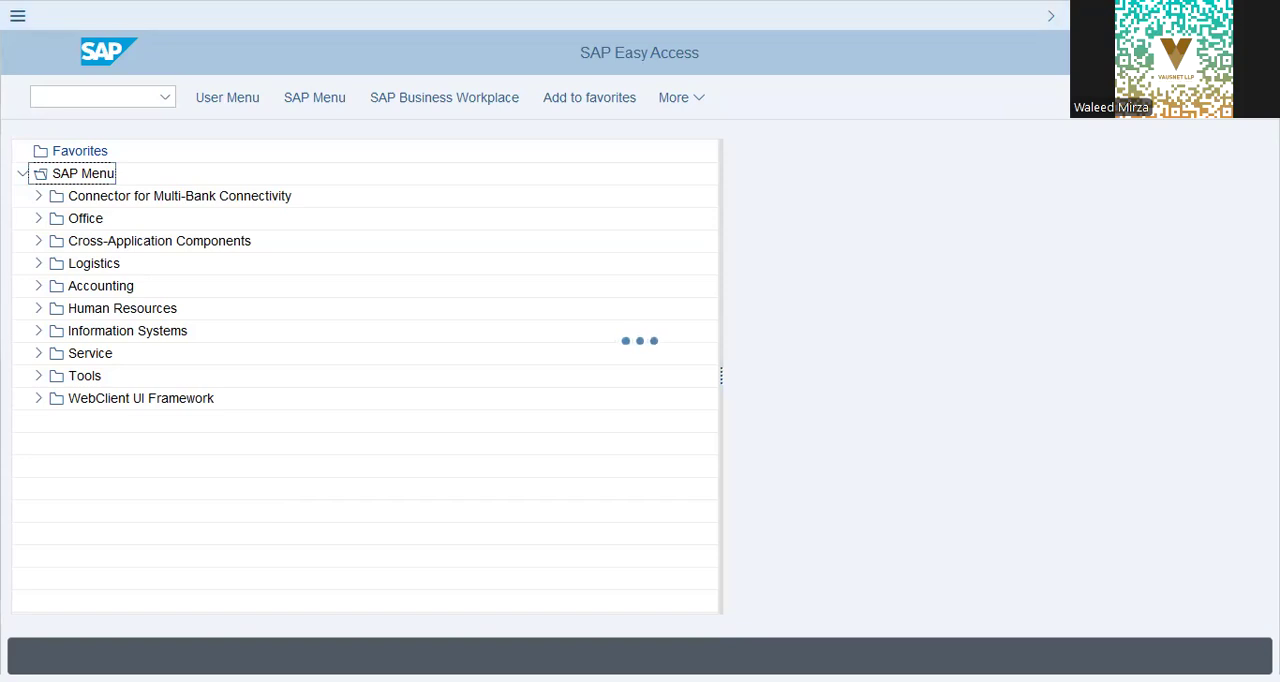
{"action": "key", "text": "alt+Tab"}
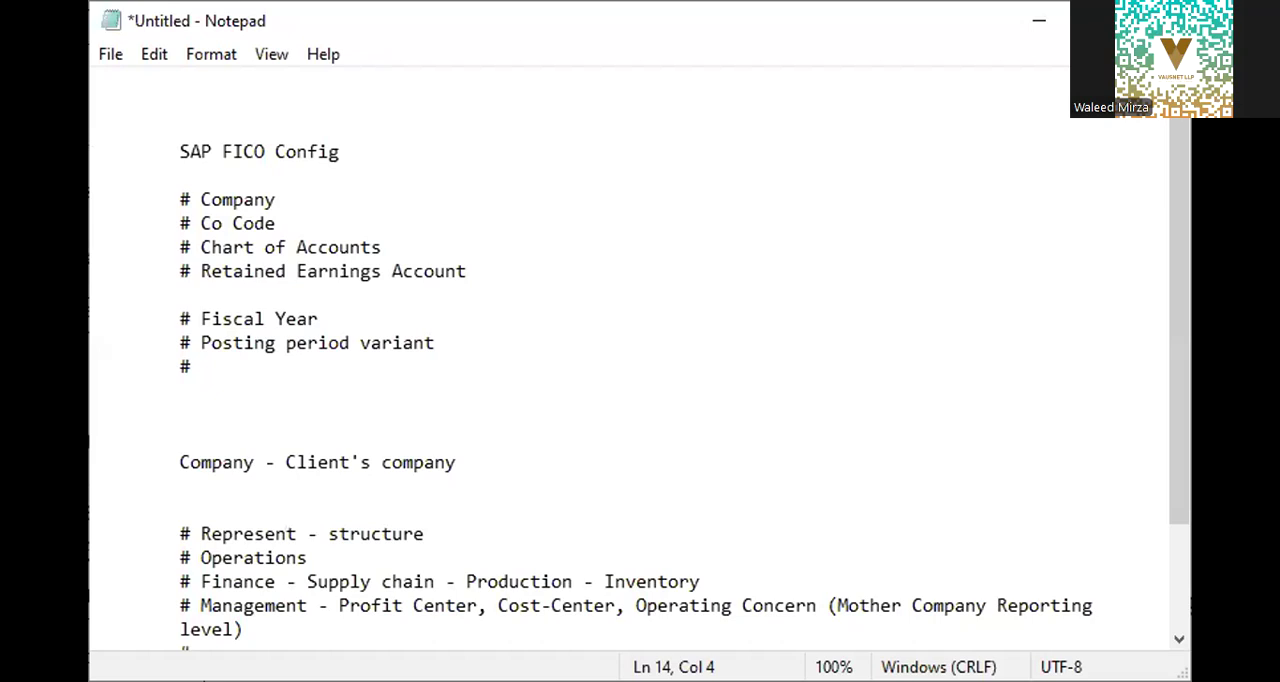
{"action": "key", "text": "alt+Tab"}
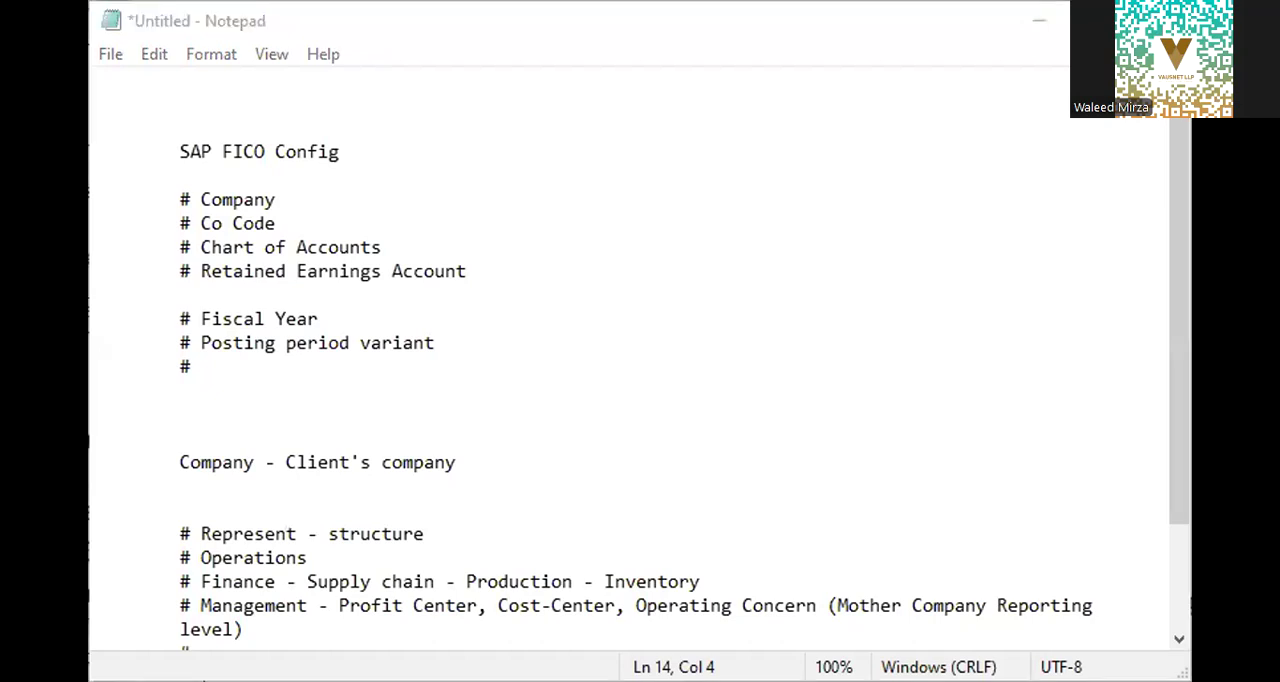
{"action": "key", "text": "alt+Tab"}
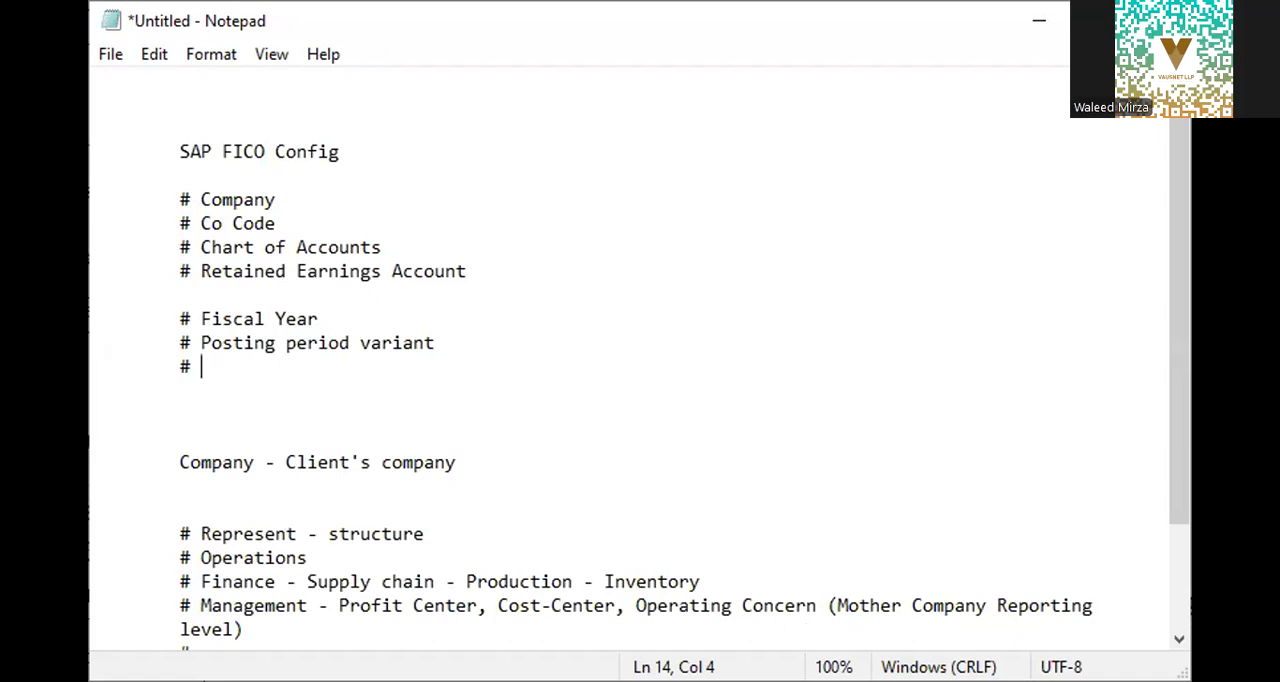
{"action": "key", "text": "alt+Tab"}
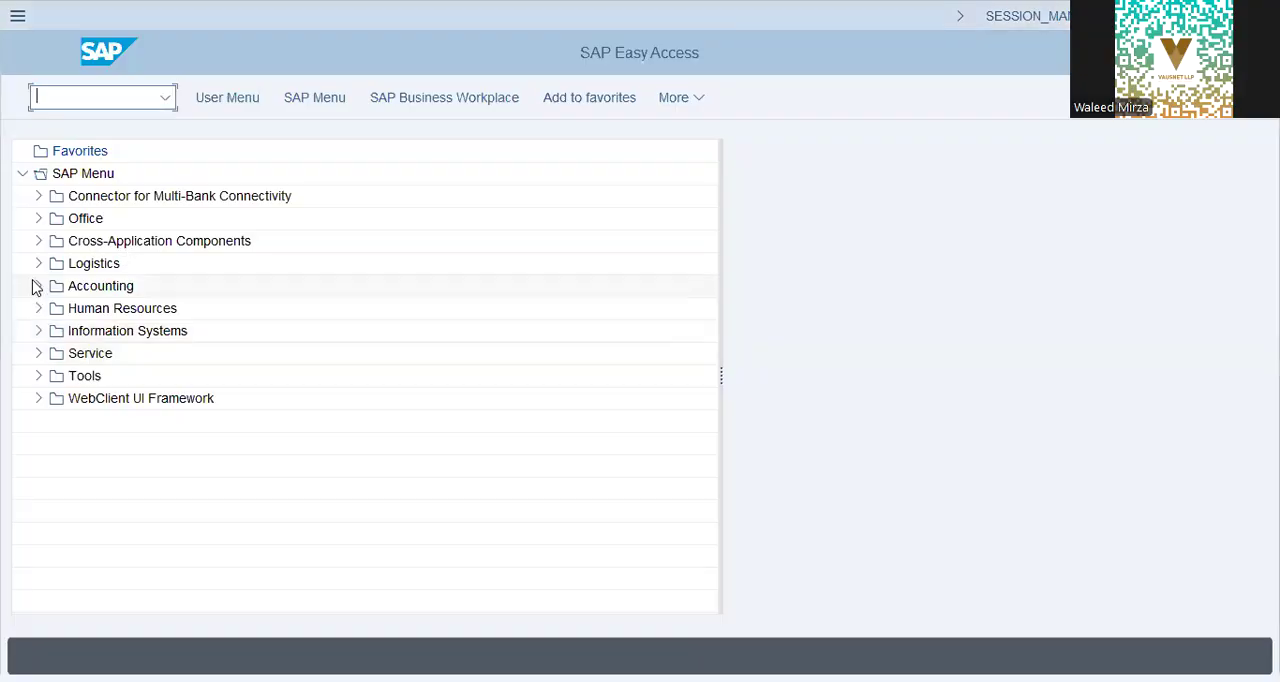
Step: Open central G/L account editing from Accounting > Financial Accounting > General Ledger > Master Records > G/L Accounts > Individual Processing
{"action": "left_click", "coordinate": [38, 286]}
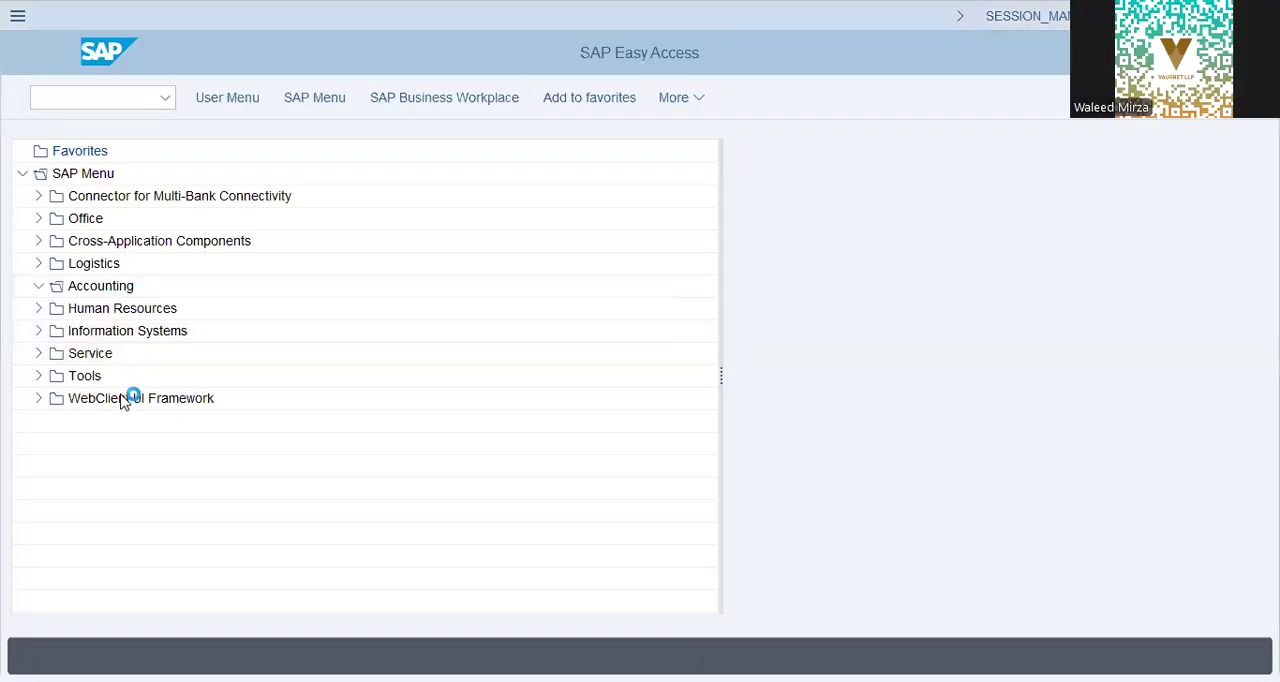
{"action": "left_click", "coordinate": [70, 310]}
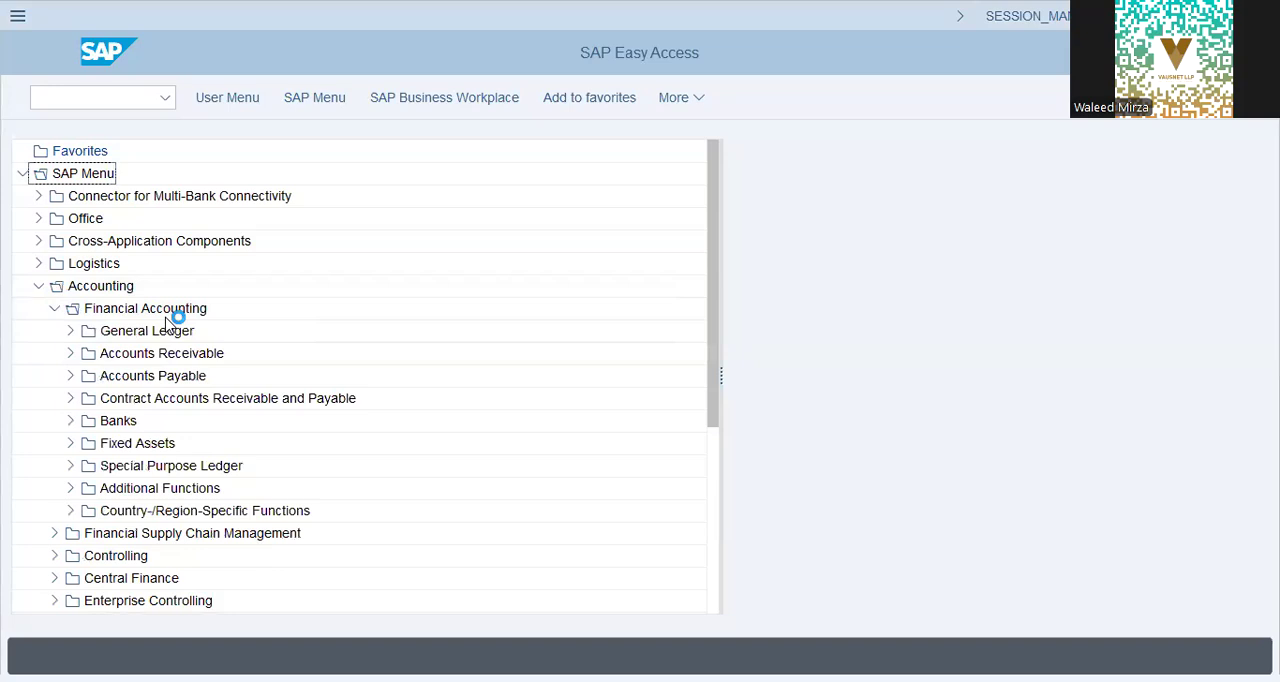
{"action": "left_click", "coordinate": [70, 333]}
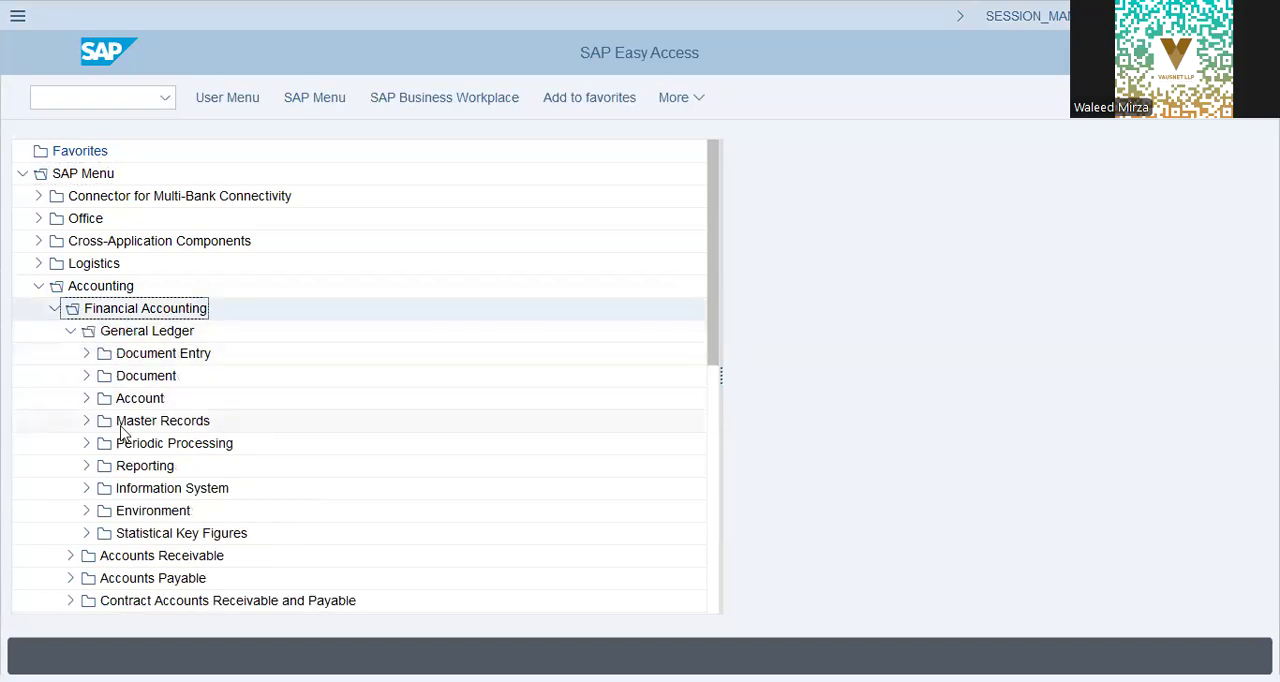
{"action": "left_click", "coordinate": [86, 421]}
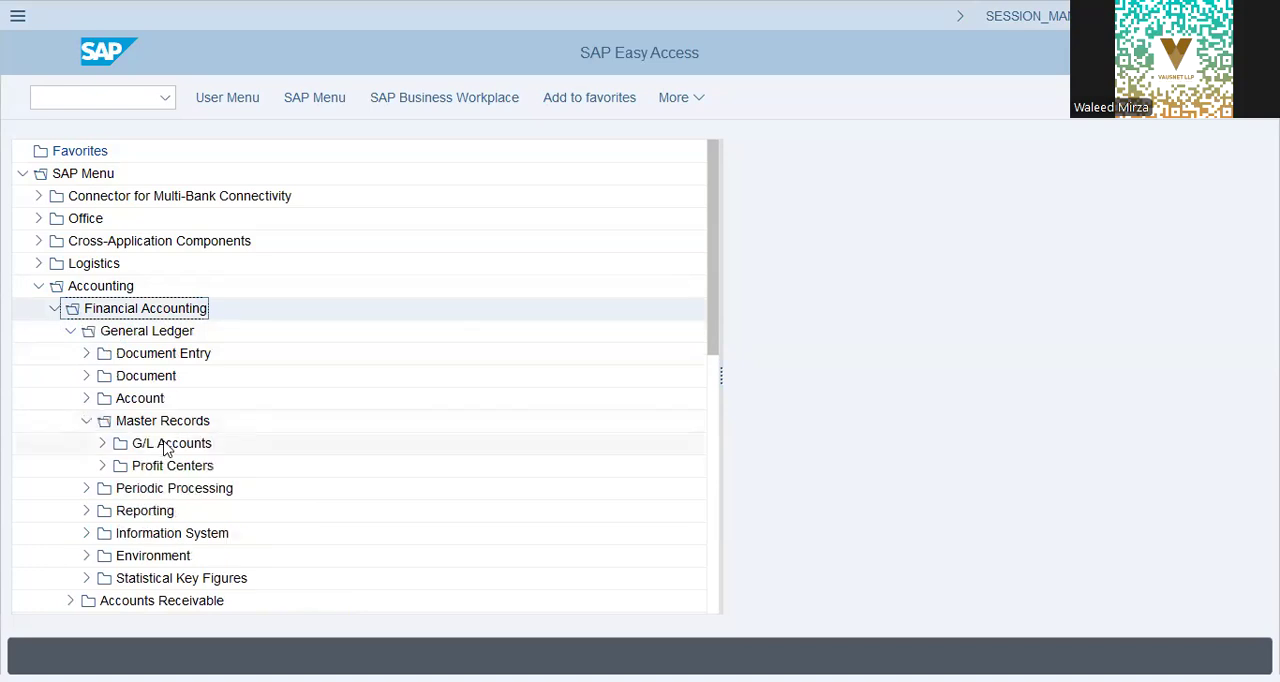
{"action": "left_click", "coordinate": [166, 445]}
{"action": "left_click", "coordinate": [102, 443]}
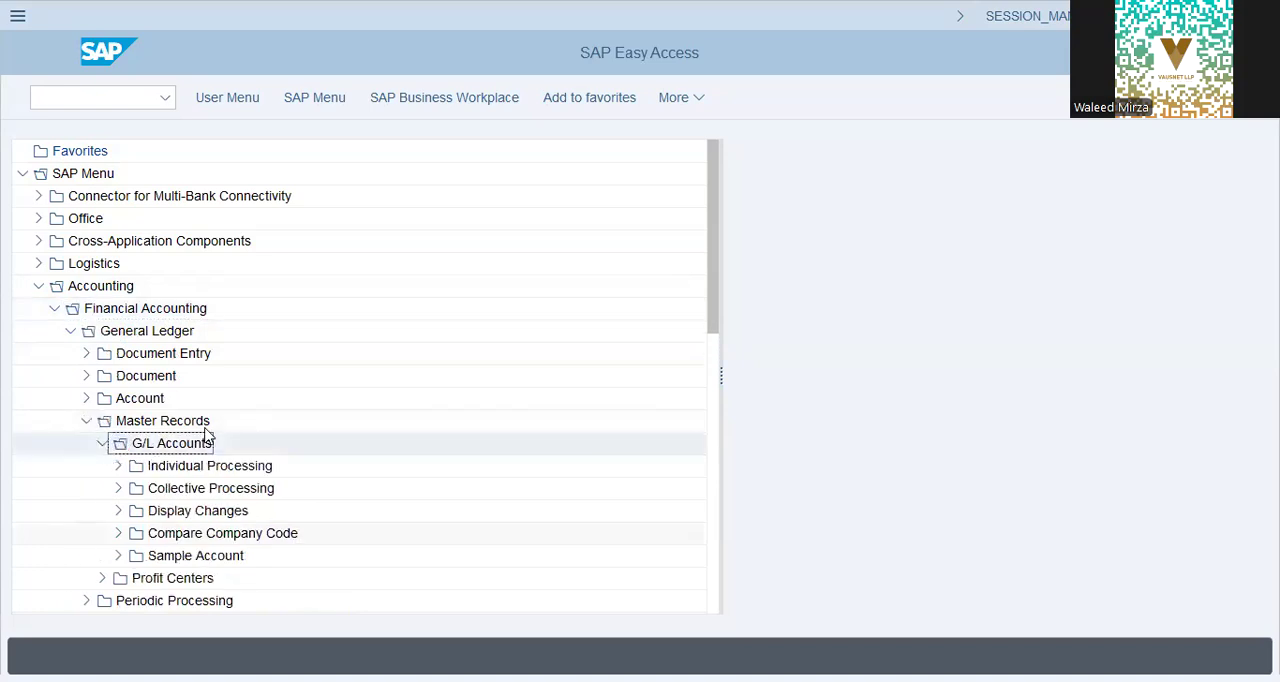
{"action": "left_click", "coordinate": [118, 467]}
{"action": "double_click", "coordinate": [168, 490]}
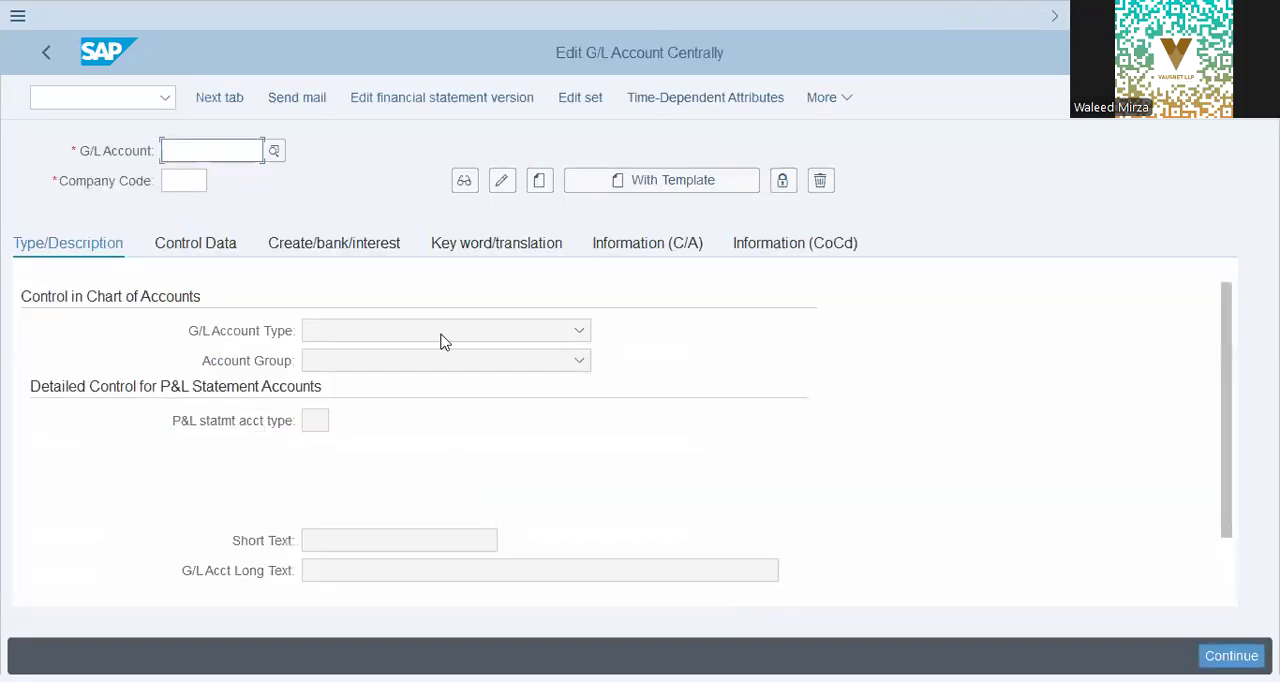
{"action": "left_click", "coordinate": [198, 180]}
{"action": "left_click", "coordinate": [99, 181]}
{"action": "left_click", "coordinate": [694, 476]}
{"action": "left_click", "coordinate": [229, 248]}
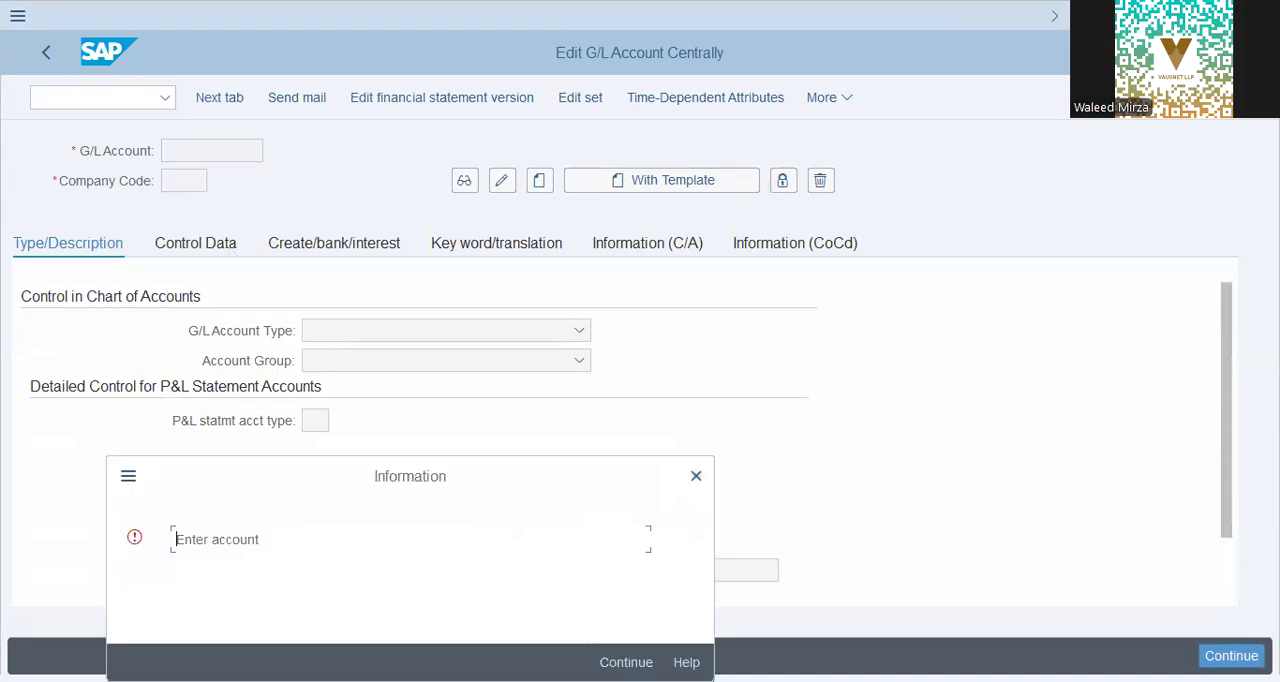
{"action": "left_click", "coordinate": [643, 584]}
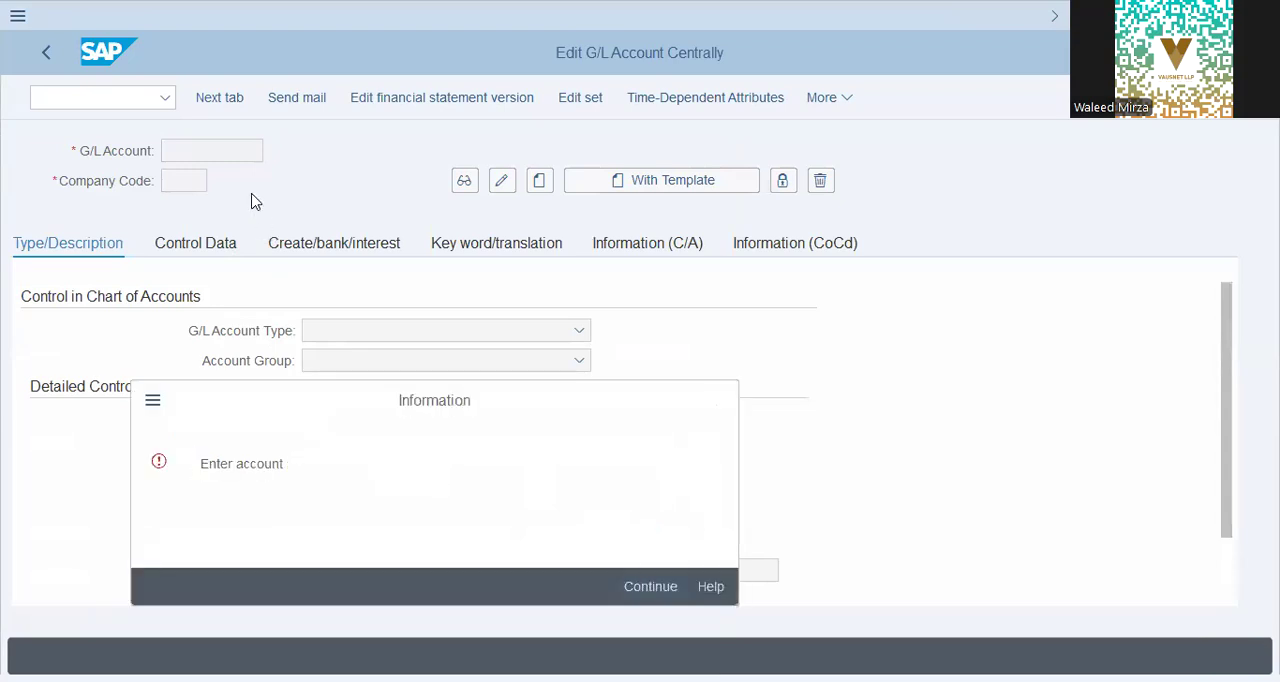
Step: Leave central G/L account editing and open the General Posting for Ledger Group transaction
{"action": "left_click", "coordinate": [116, 106]}
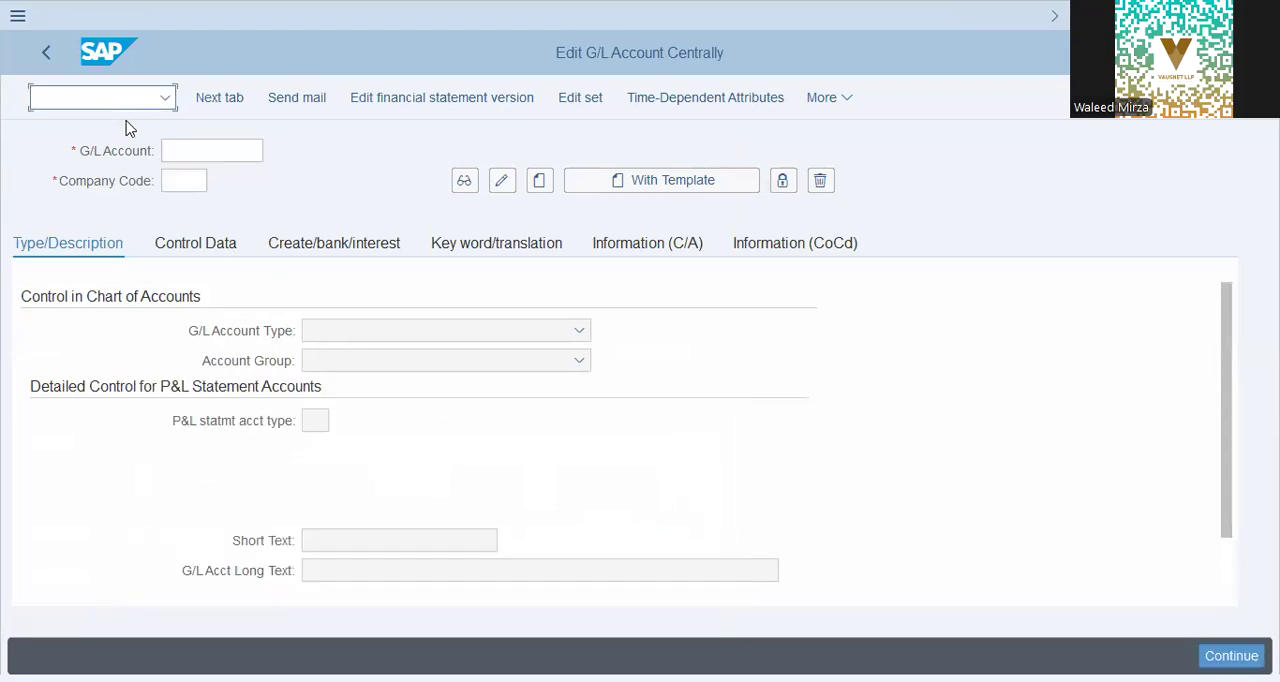
{"action": "key", "text": "F3"}
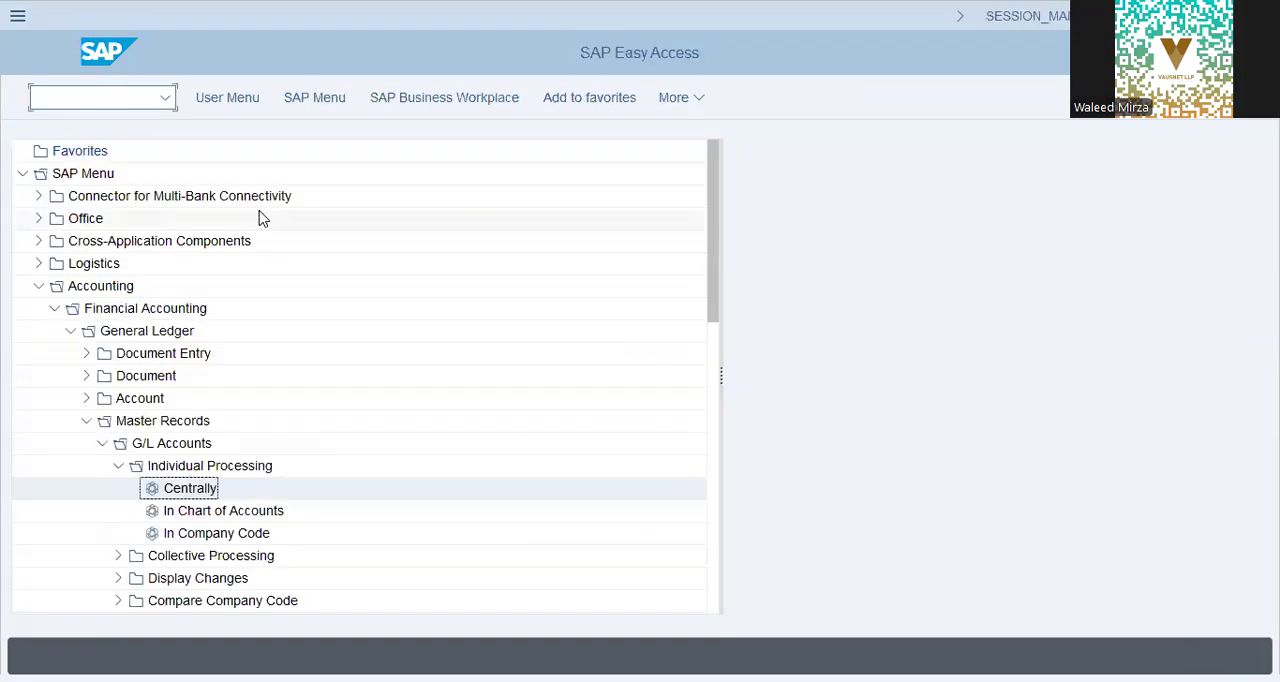
{"action": "type", "text": "fb010"}
{"action": "key", "text": "BackSpace"}
{"action": "key", "text": "Return"}
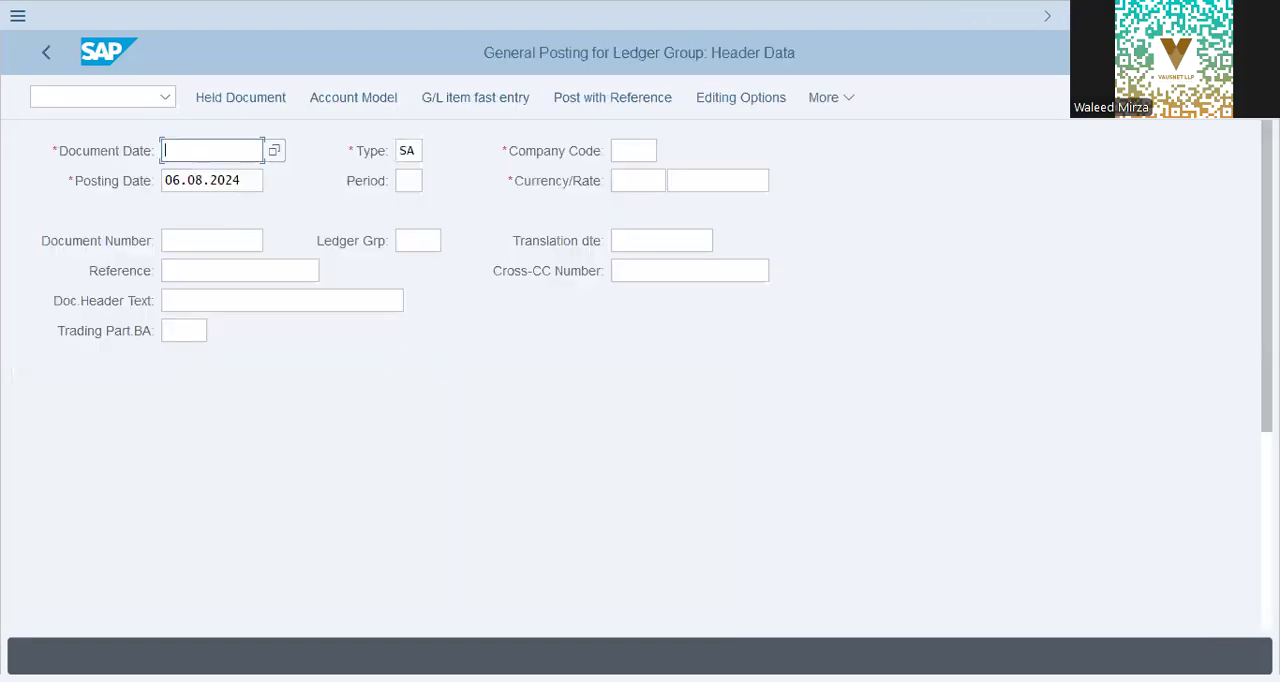
Step: Examine the document header fields and the first line item of the general posting screen
{"action": "scroll", "coordinate": [286, 330], "scroll_direction": "down", "scroll_amount": 5}
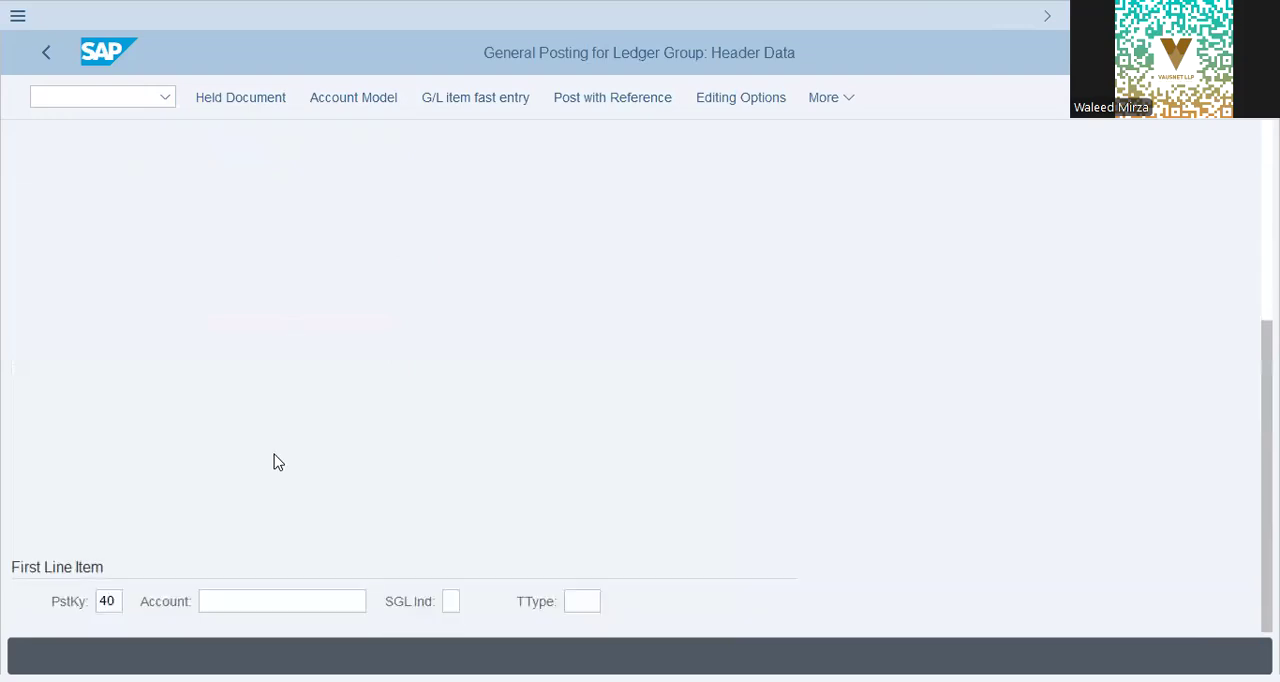
{"action": "scroll", "coordinate": [257, 588], "scroll_direction": "up", "scroll_amount": 5}
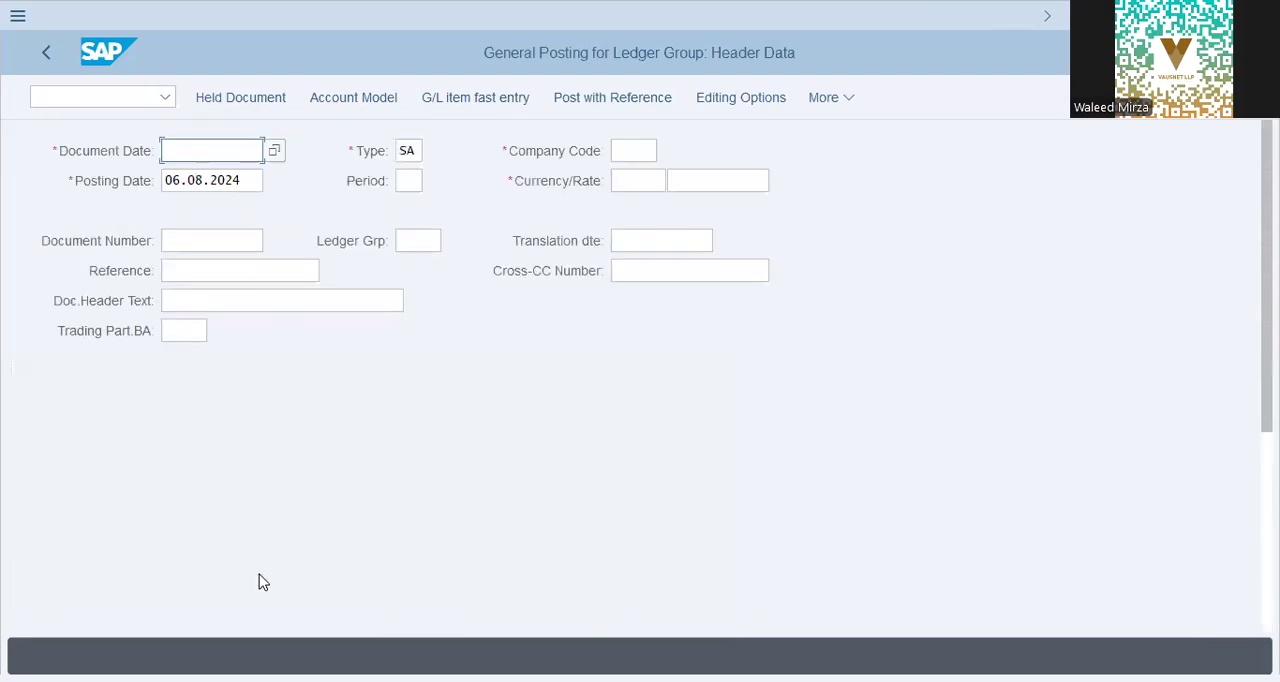
{"action": "left_click", "coordinate": [206, 299]}
{"action": "left_click", "coordinate": [206, 240]}
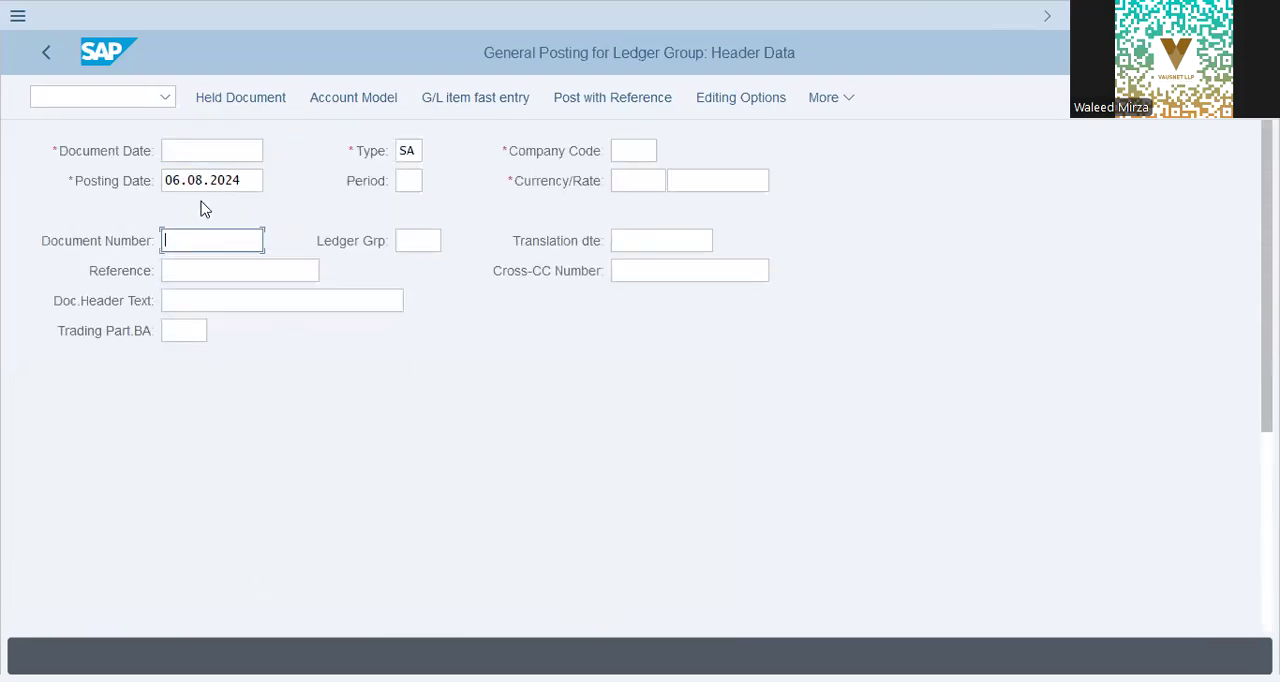
{"action": "left_click", "coordinate": [206, 150]}
Step: Leave the posting screen, run the transaction spro and open the SAP Reference IMG
{"action": "left_click", "coordinate": [66, 96]}
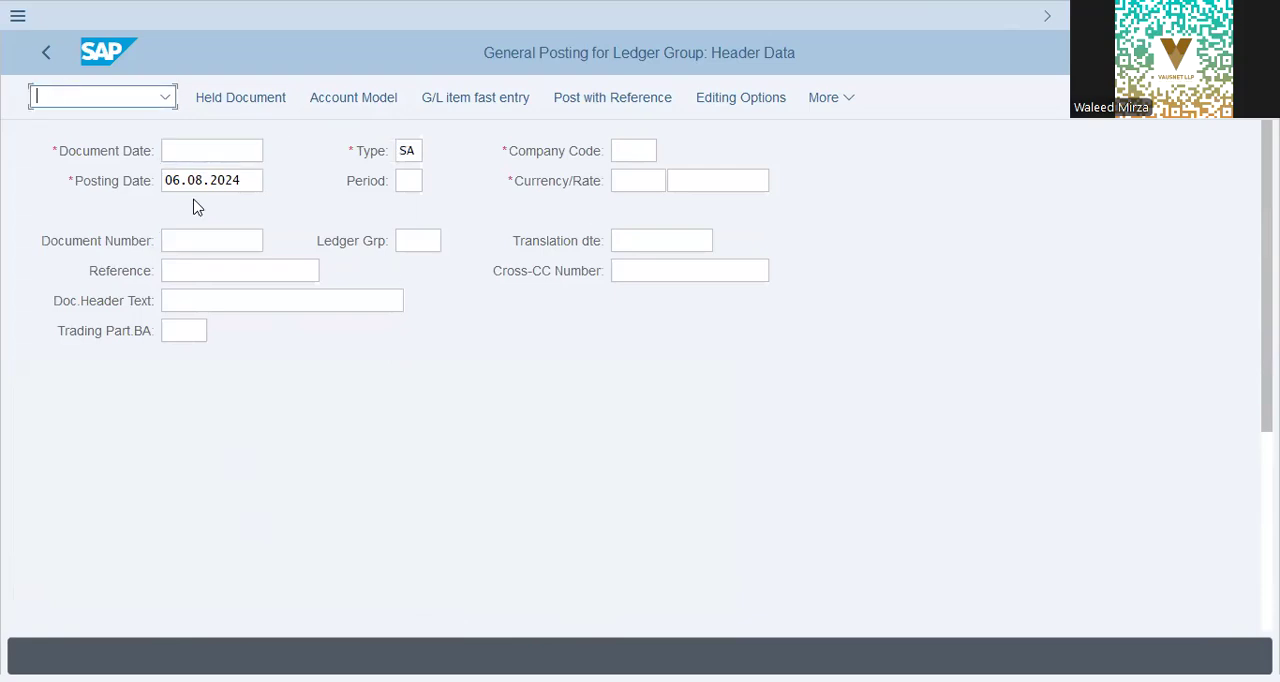
{"action": "type", "text": "/nspro"}
{"action": "key", "text": "Return"}
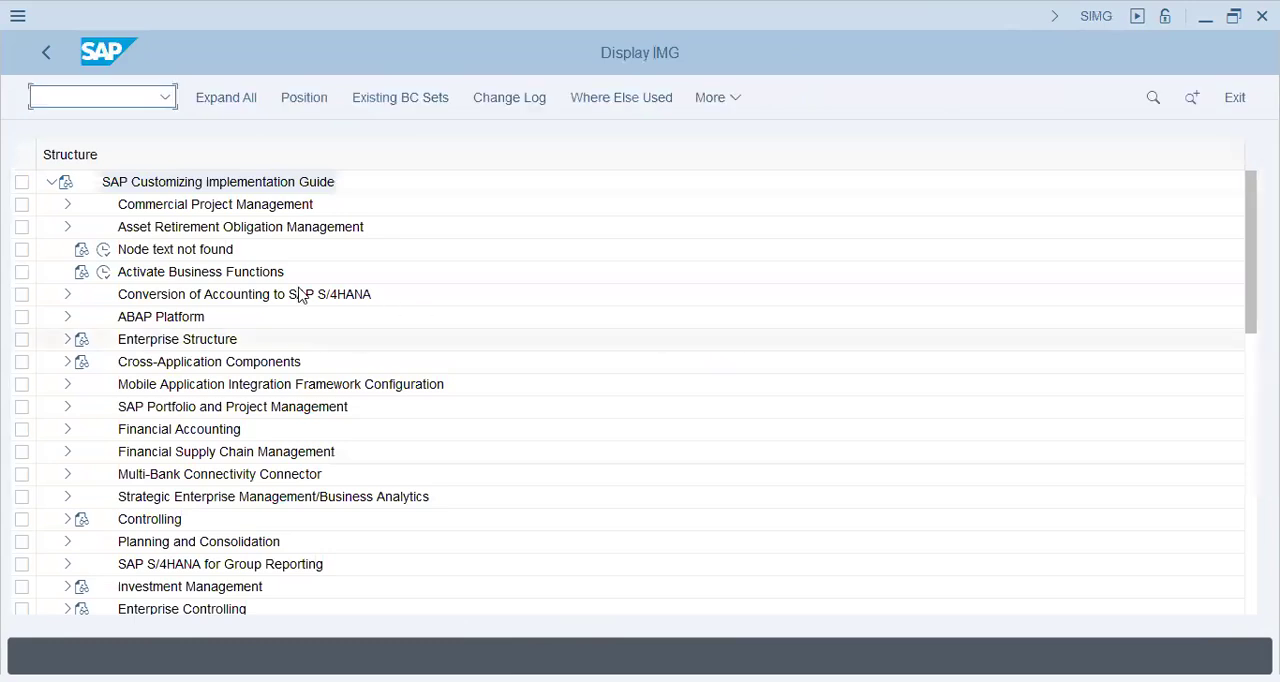
{"action": "left_click", "coordinate": [299, 295]}
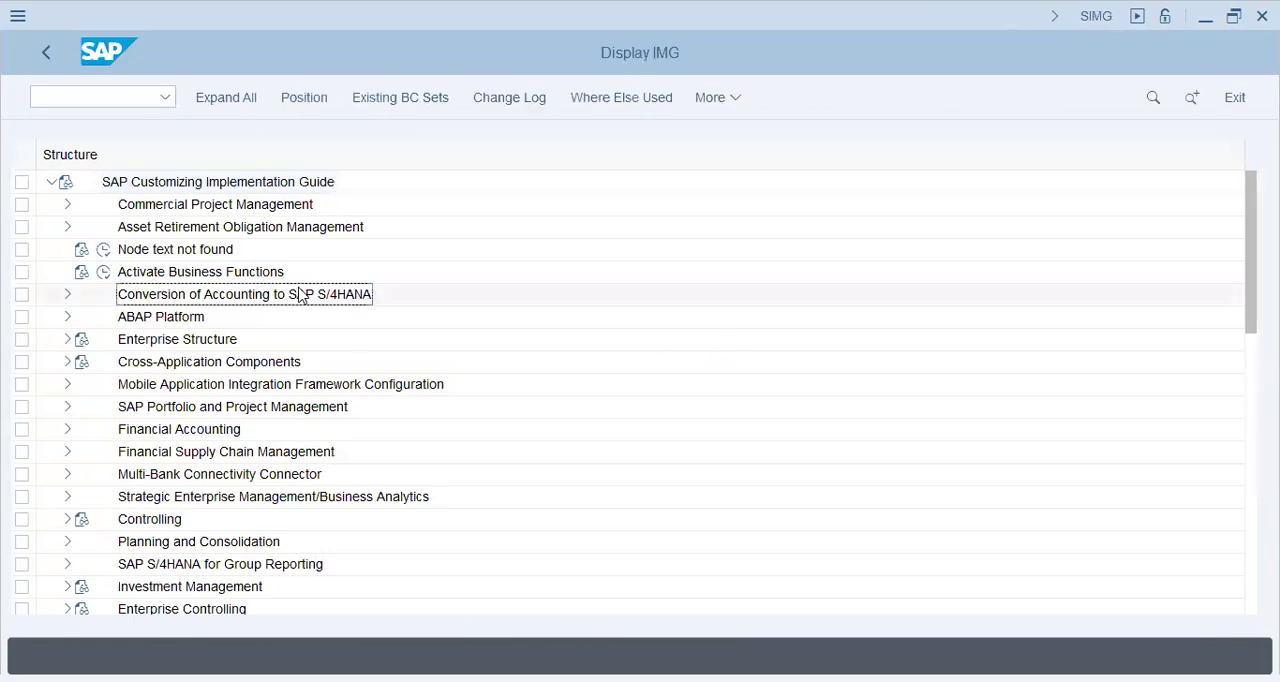
{"action": "left_click", "coordinate": [160, 249]}
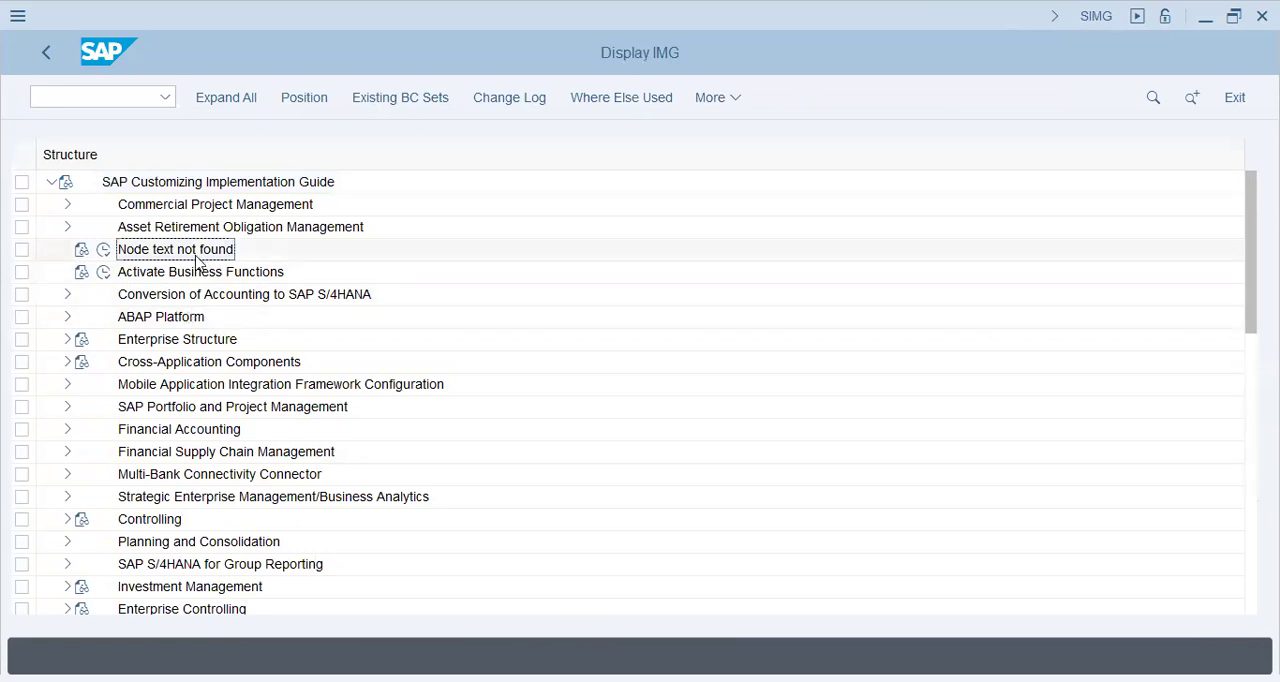
Step: Try to expand Enterprise Structure > Definition > Financial Accounting in the implementation guide
{"action": "left_click", "coordinate": [70, 339]}
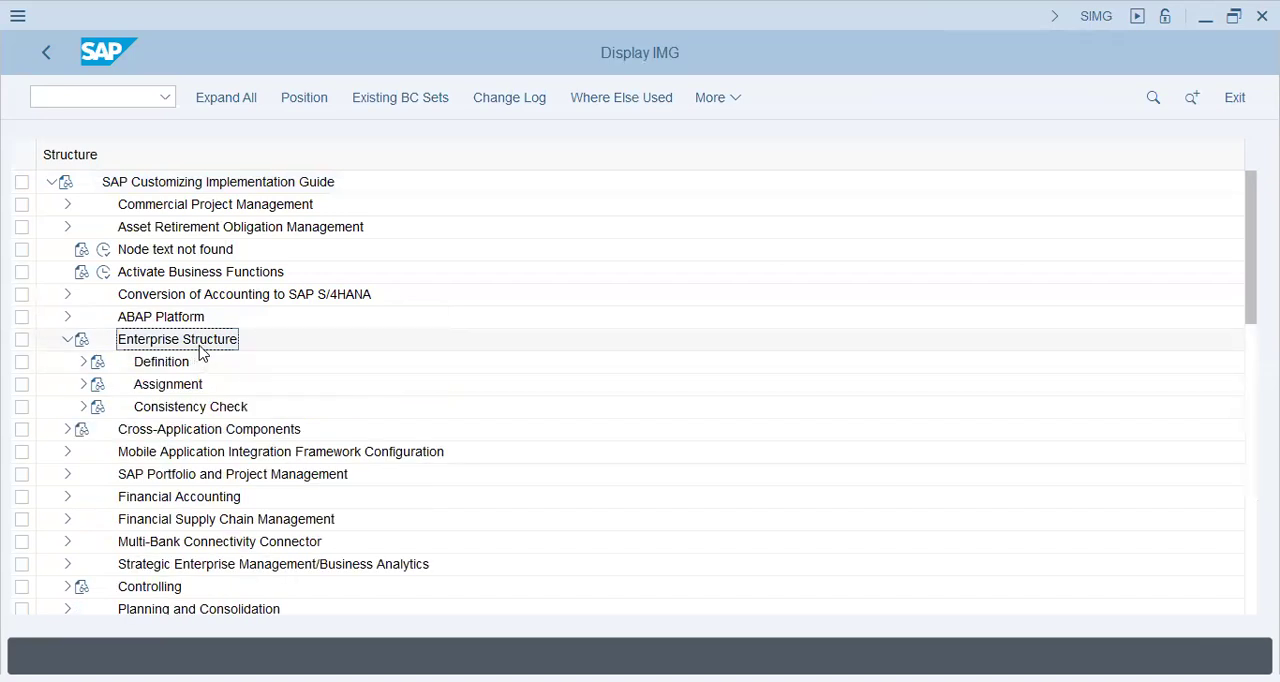
{"action": "left_click", "coordinate": [170, 366]}
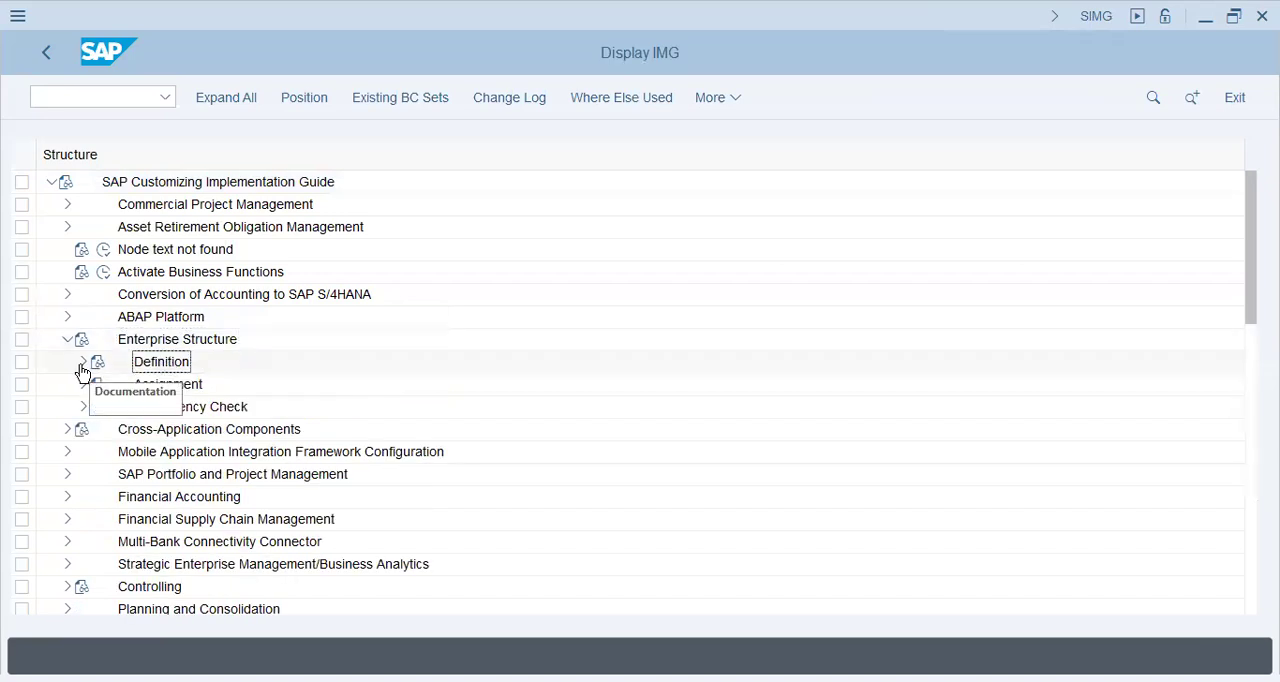
{"action": "left_click", "coordinate": [83, 362]}
{"action": "left_click", "coordinate": [209, 384]}
{"action": "left_click", "coordinate": [94, 386]}
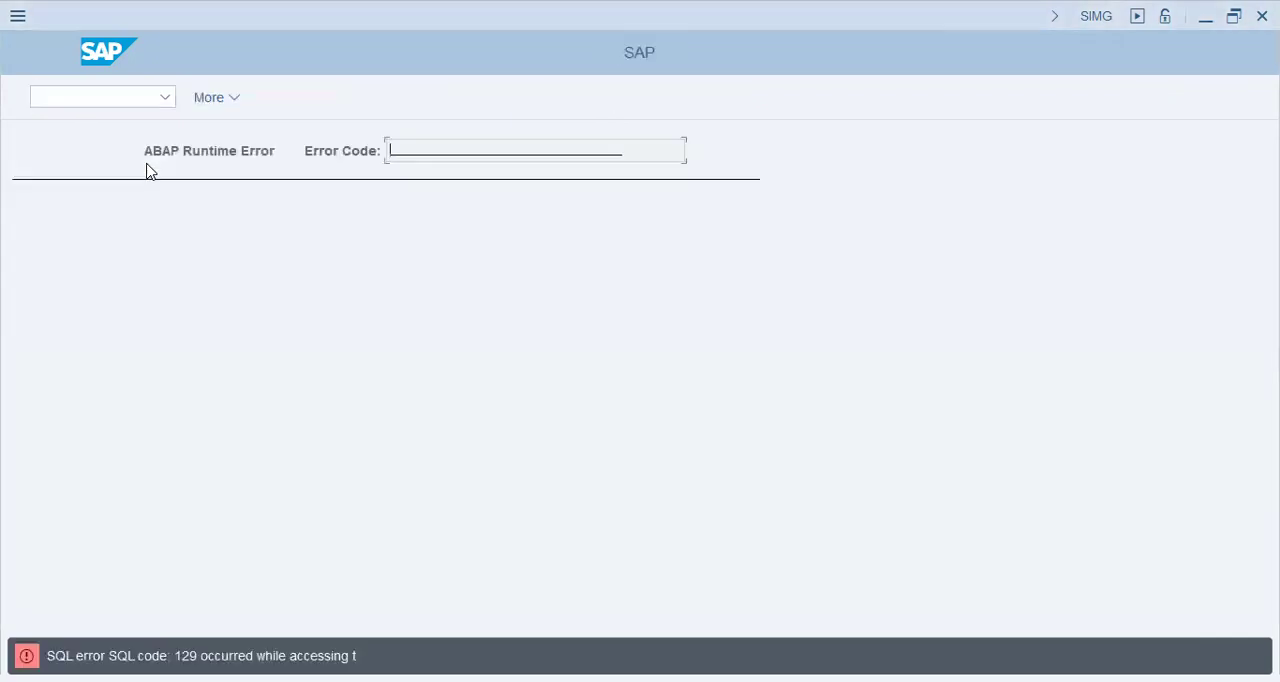
Step: Return to SAP Easy Access, rerun the transaction spro and open the SAP Reference IMG
{"action": "left_click", "coordinate": [71, 97]}
{"action": "type", "text": "/n"}
{"action": "key", "text": "Return"}
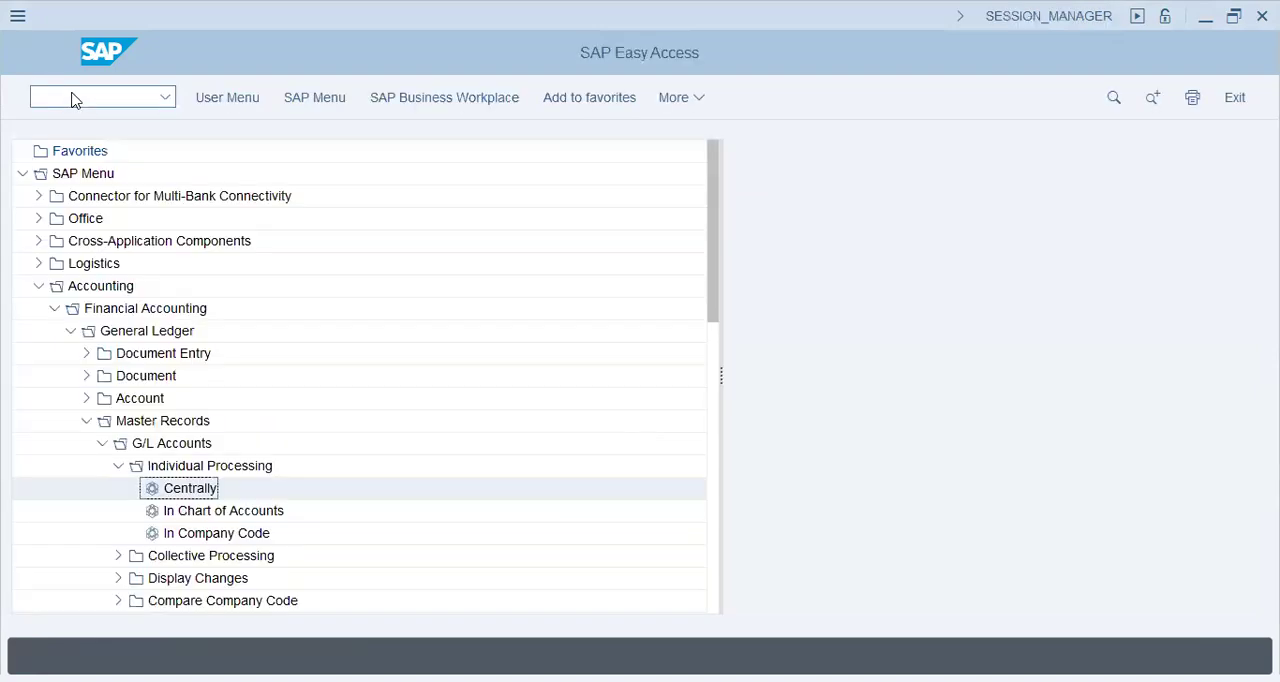
{"action": "type", "text": "spro"}
{"action": "key", "text": "Return"}
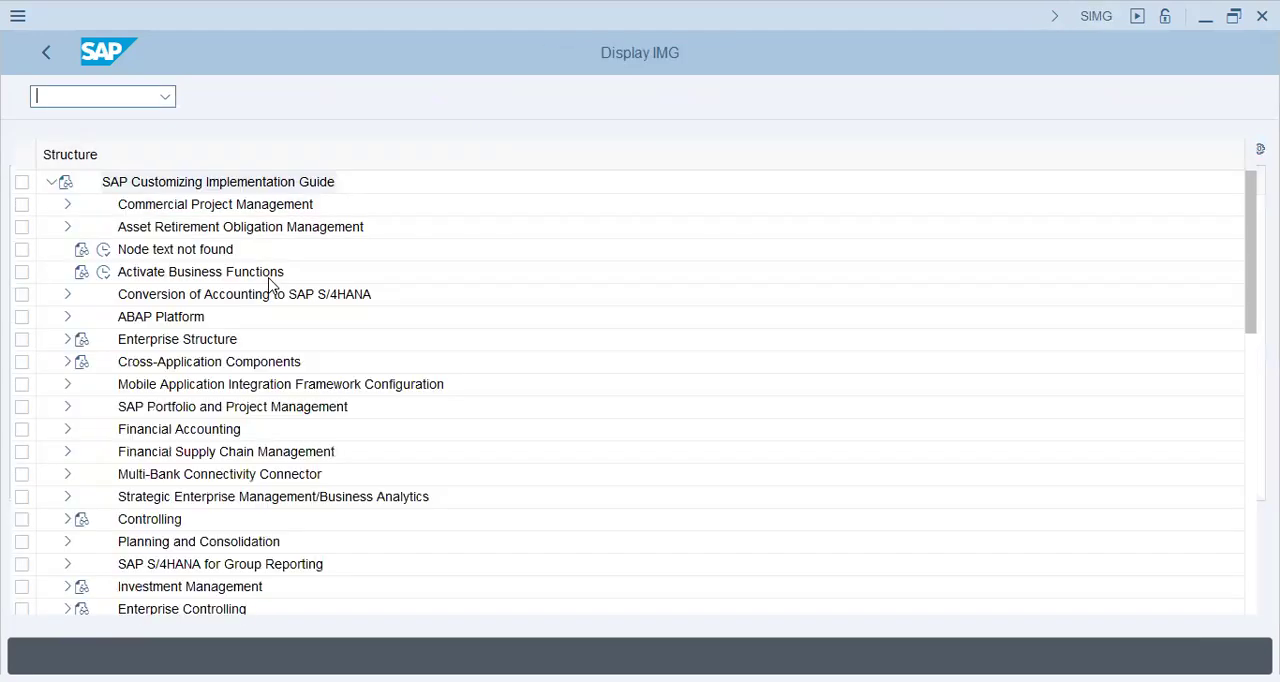
Step: Open the company definition view under Enterprise Structure > Definition > Financial Accounting
{"action": "left_click", "coordinate": [68, 340]}
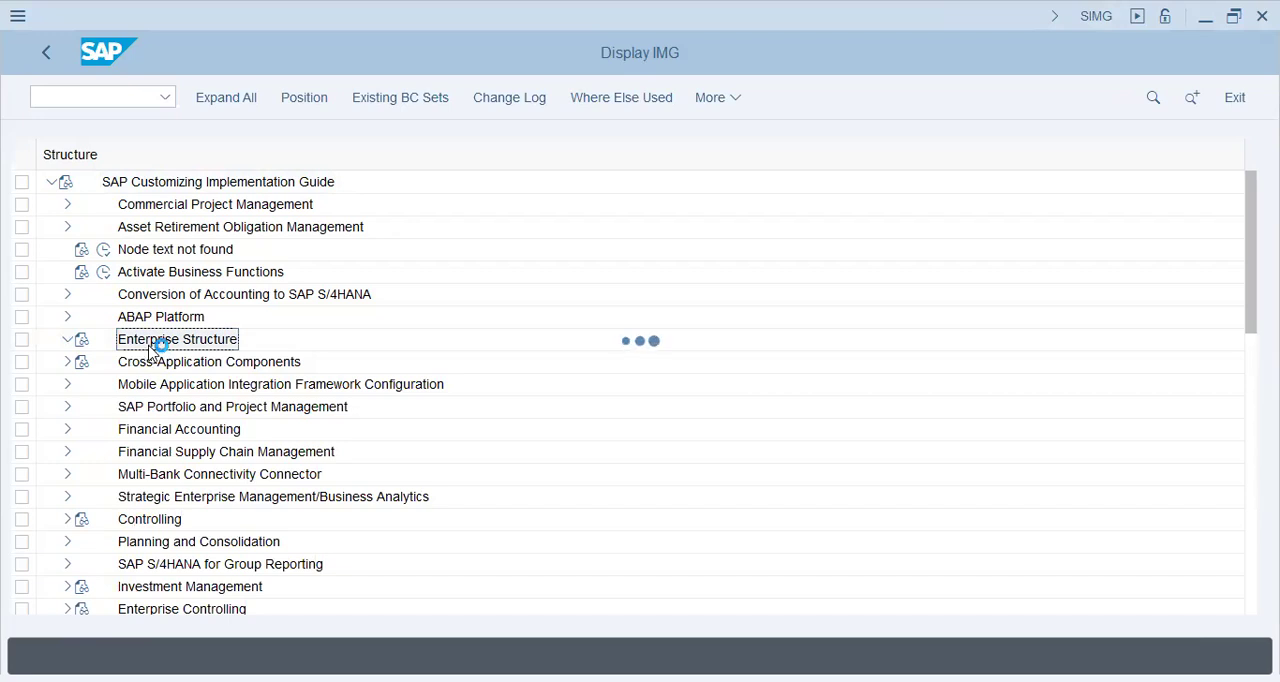
{"action": "left_click", "coordinate": [83, 361]}
{"action": "left_click", "coordinate": [101, 386]}
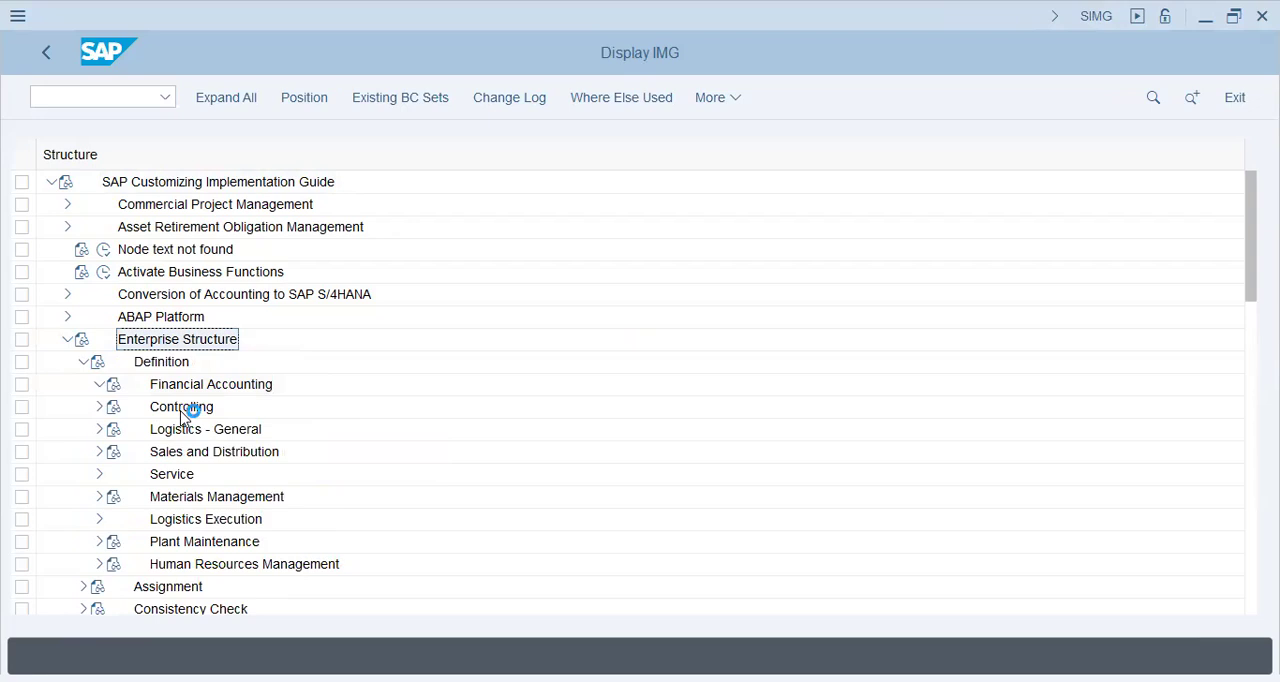
{"action": "left_click", "coordinate": [153, 408]}
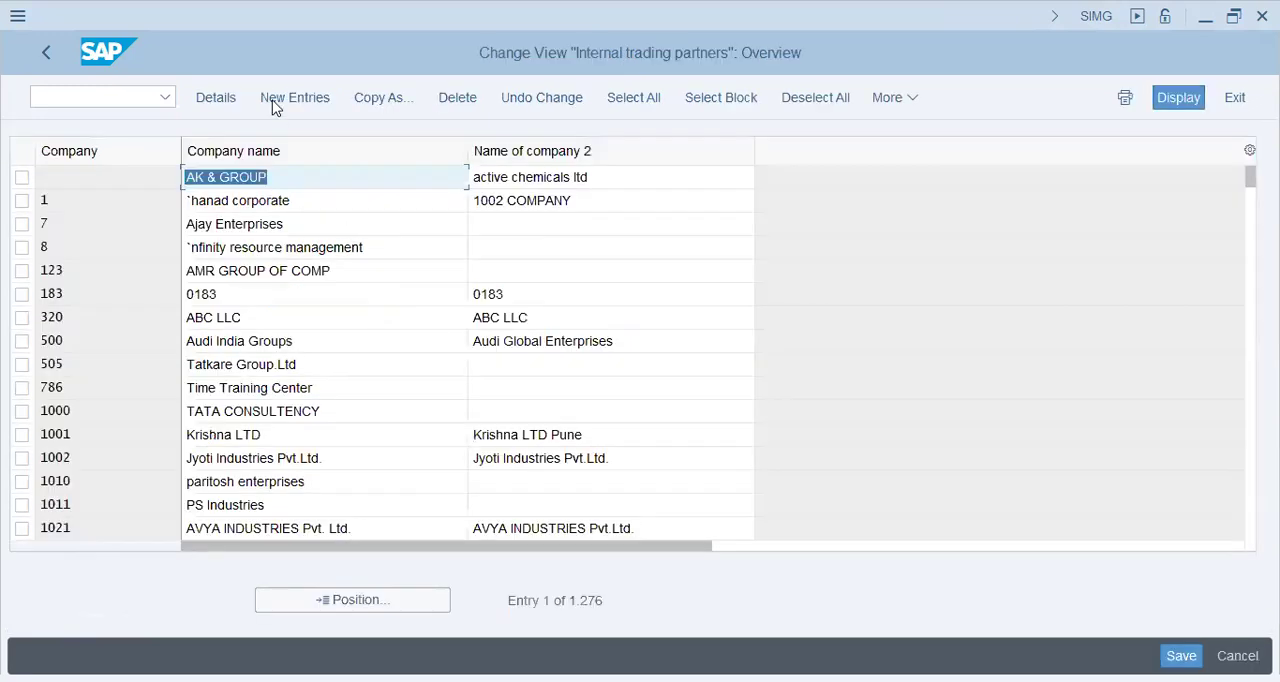
Step: Create a new company entry DAP9 with the company name DAP Group and the second name DAP9
{"action": "left_click", "coordinate": [344, 230]}
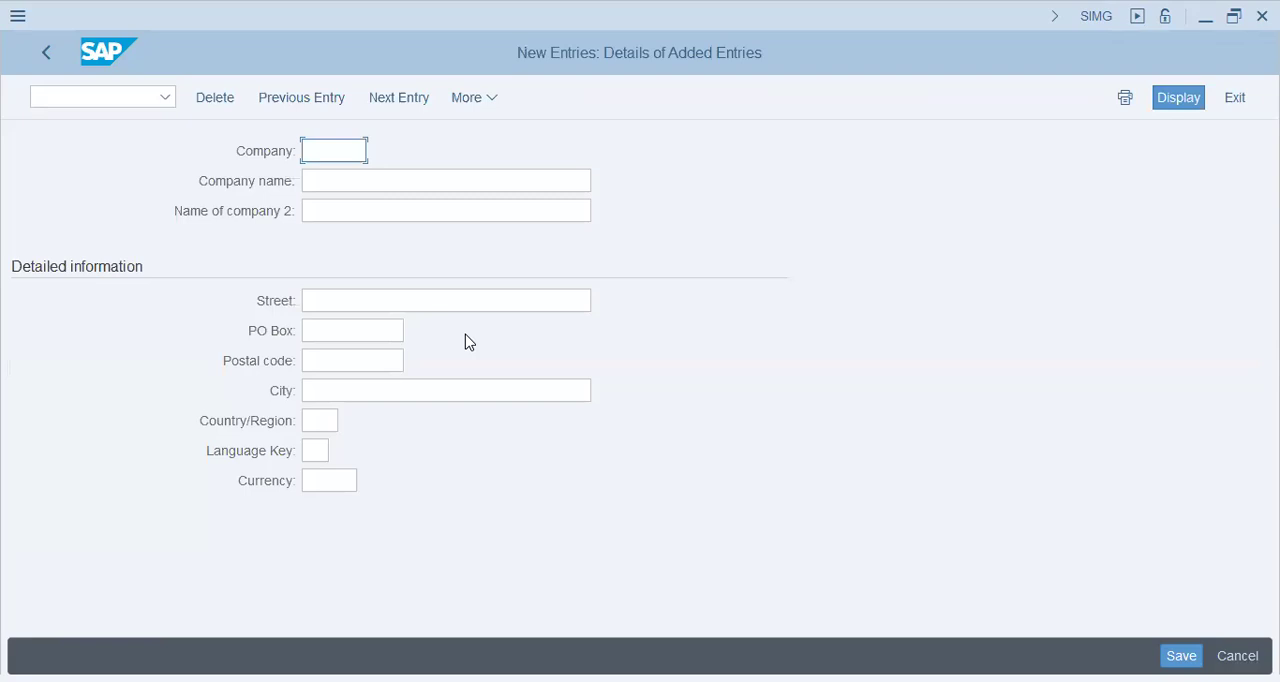
{"action": "type", "text": "DQA"}
{"action": "key", "text": "BackSpace"}
{"action": "key", "text": "BackSpace"}
{"action": "type", "text": "AP9"}
{"action": "key", "text": "Tab"}
{"action": "type", "text": "DAP Group"}
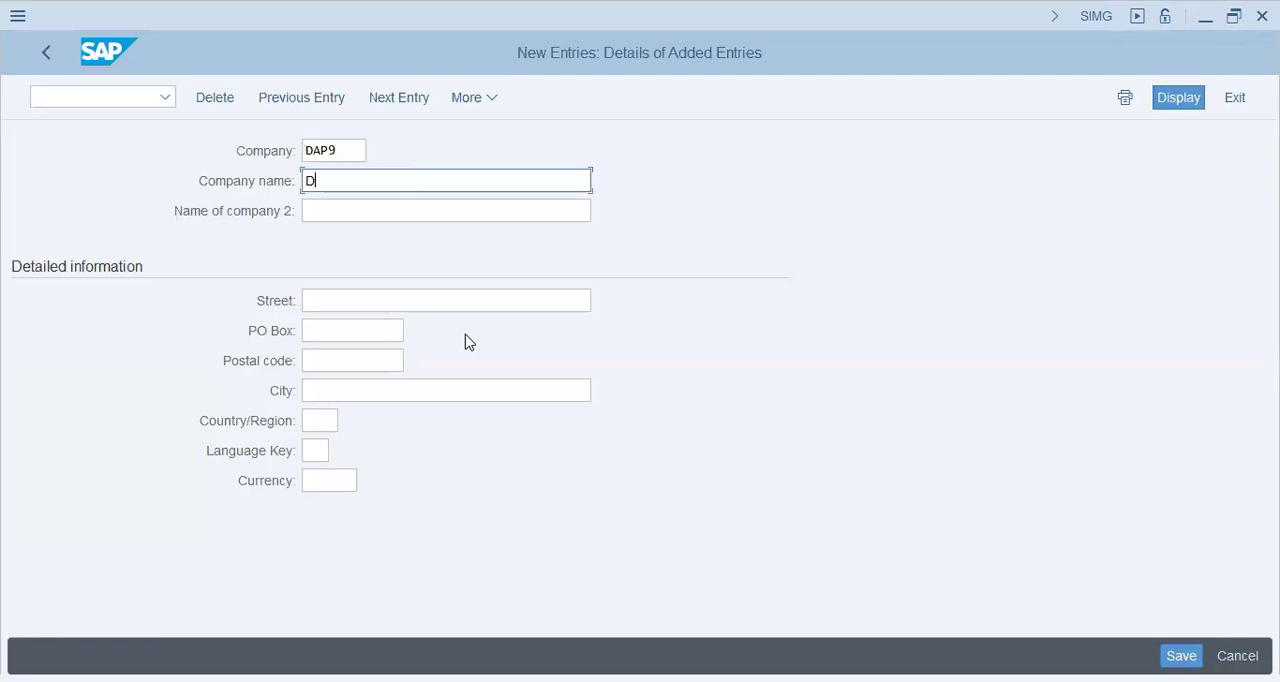
{"action": "key", "text": "Tab"}
{"action": "type", "text": "DAP9"}
Step: Fill in the company's street, PO box and postal code, and enter the city Abu Dhabi
{"action": "key", "text": "Tab"}
{"action": "key", "text": "Down"}
{"action": "key", "text": "Return"}
{"action": "key", "text": "Tab"}
{"action": "key", "text": "Down"}
{"action": "key", "text": "Return"}
{"action": "key", "text": "Tab"}
{"action": "key", "text": "Down"}
{"action": "key", "text": "Return"}
{"action": "key", "text": "Tab"}
{"action": "key", "text": "Down"}
{"action": "key", "text": "Down"}
{"action": "key", "text": "Up"}
{"action": "key", "text": "BackSpace"}
{"action": "type", "text": "aB"}
{"action": "key", "text": "BackSpace"}
{"action": "key", "text": "BackSpace"}
{"action": "type", "text": "AB"}
{"action": "key", "text": "BackSpace"}
{"action": "type", "text": "bu Dhabi"}
{"action": "key", "text": "Tab"}
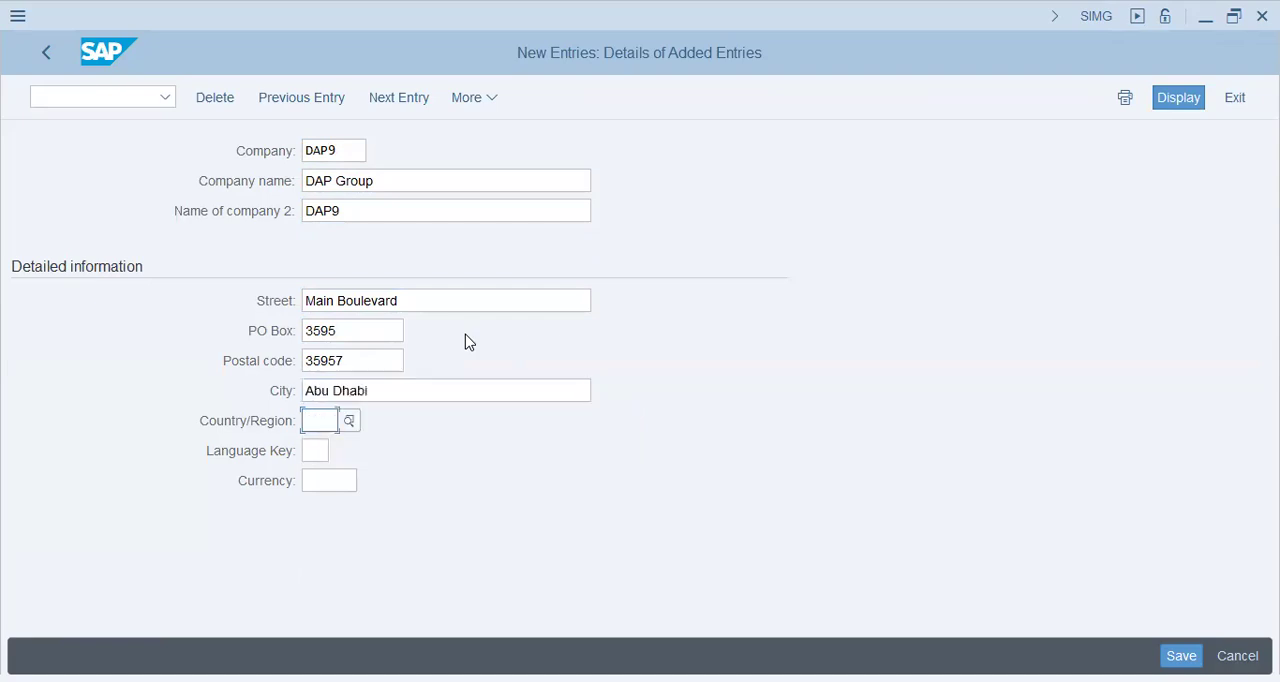
Step: Set the company's country to AE, the language key to EN and the currency to USD, and save the entry
{"action": "type", "text": "ae"}
{"action": "key", "text": "Tab"}
{"action": "type", "text": "en"}
{"action": "key", "text": "Tab"}
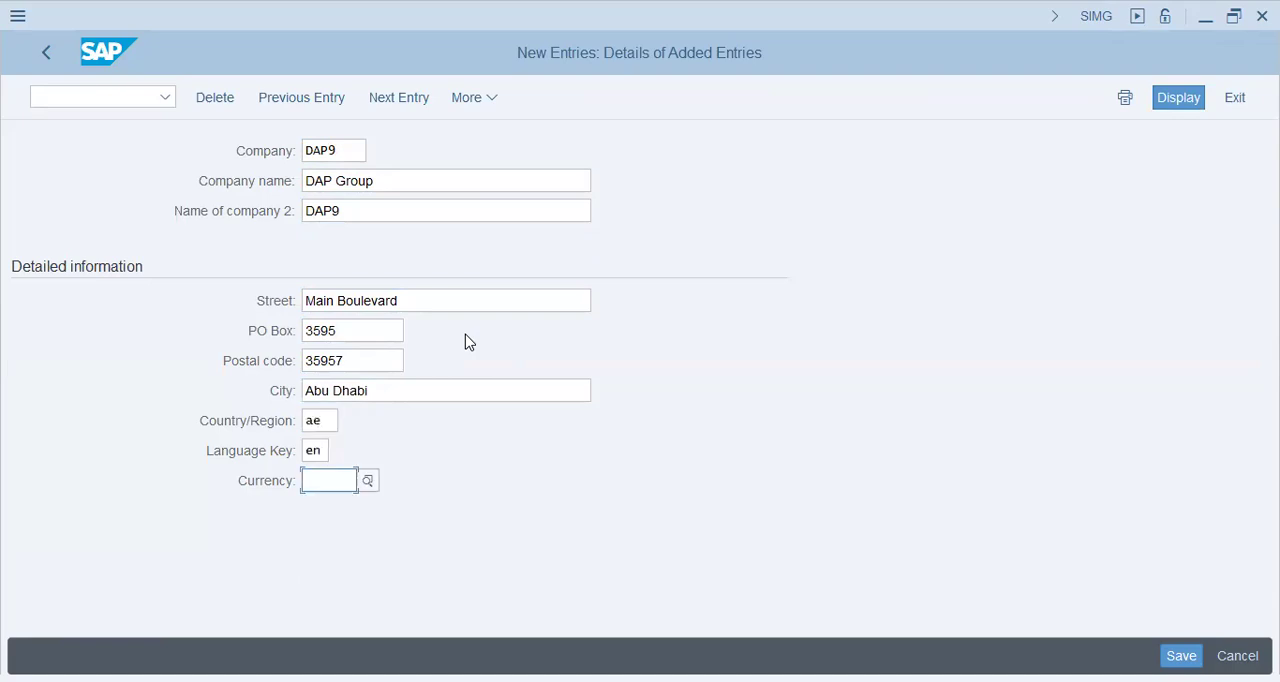
{"action": "type", "text": "aed"}
{"action": "key", "text": "Return"}
{"action": "type", "text": "usd"}
{"action": "key", "text": "Return"}
{"action": "left_click", "coordinate": [1181, 656]}
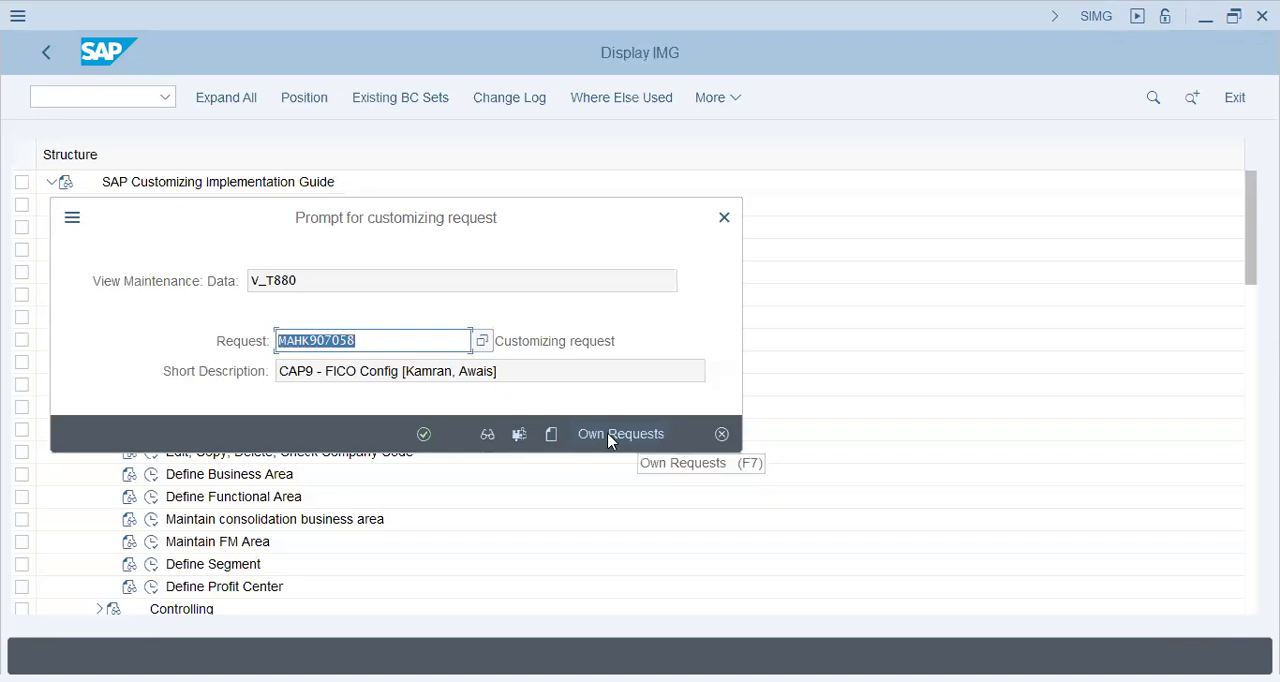
Step: Start a new customizing request from the own requests list and enter the short description DAP9-FICO Config
{"action": "key", "text": "Return"}
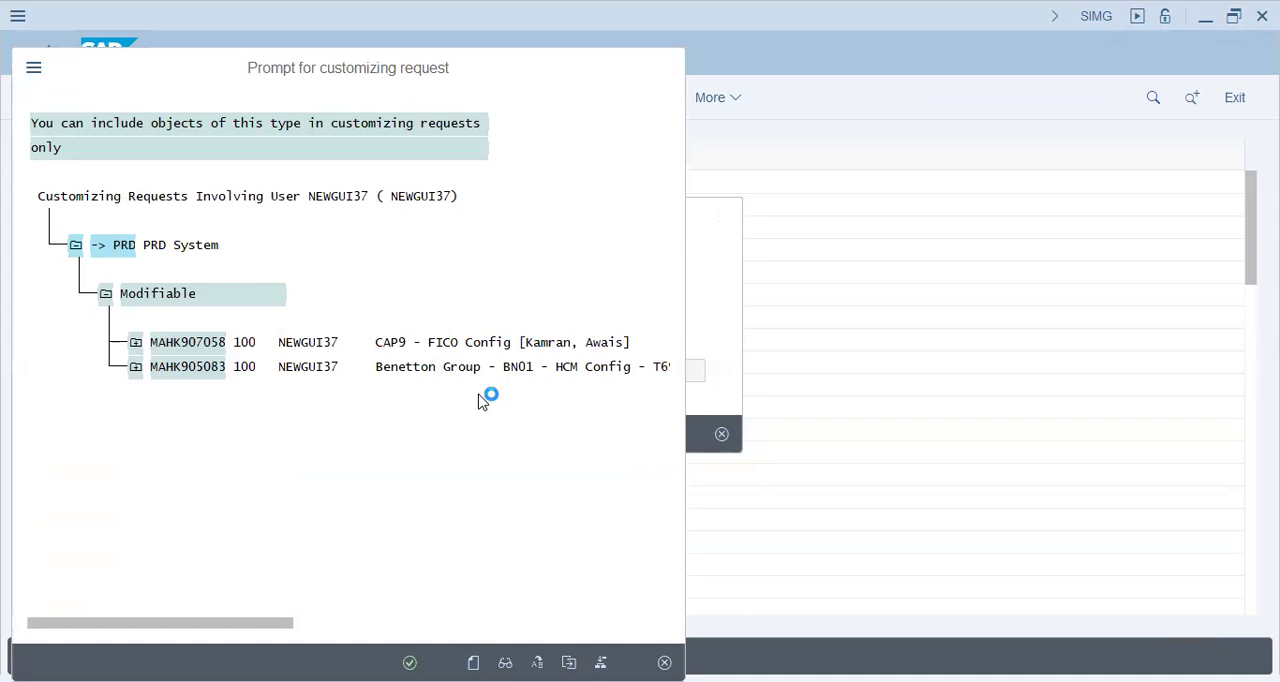
{"action": "type", "text": "daip"}
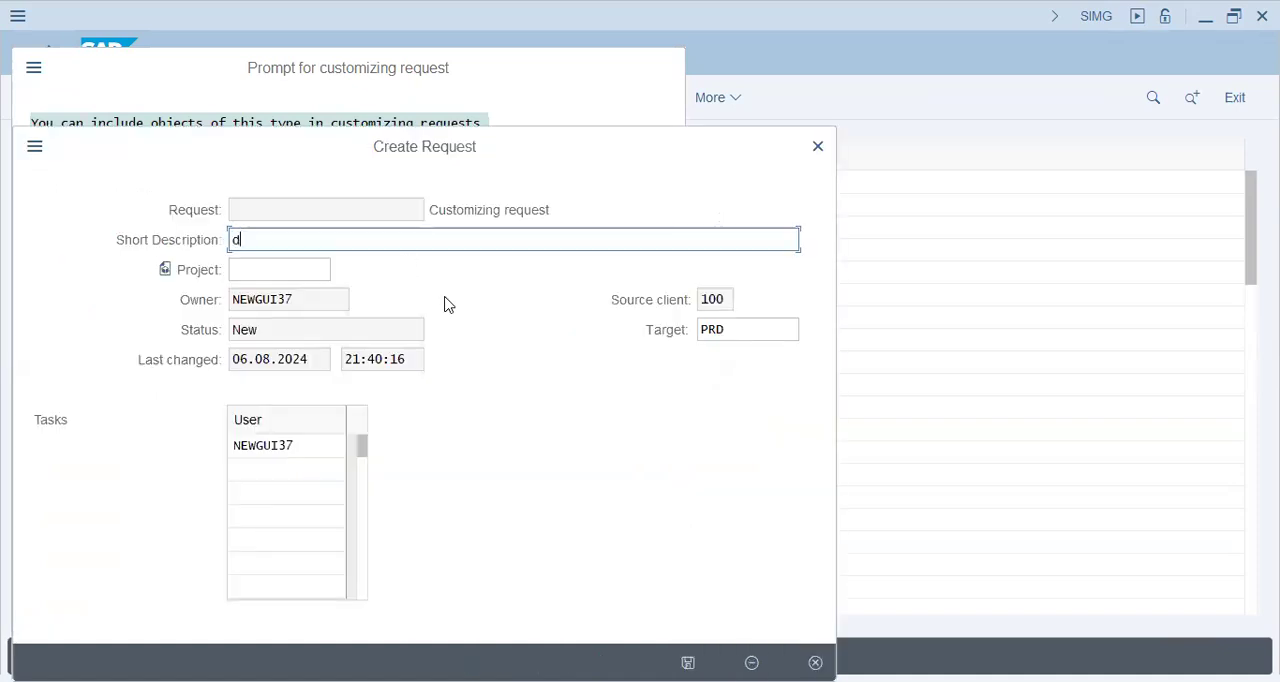
{"action": "key", "text": "BackSpace"}
{"action": "key", "text": "BackSpace"}
{"action": "key", "text": "BackSpace"}
{"action": "key", "text": "BackSpace"}
{"action": "type", "text": "DAIP"}
{"action": "key", "text": "BackSpace"}
{"action": "key", "text": "BackSpace"}
{"action": "type", "text": "P9-FICO-Con"}
{"action": "key", "text": "BackSpace"}
{"action": "key", "text": "BackSpace"}
{"action": "key", "text": "BackSpace"}
{"action": "key", "text": "BackSpace"}
{"action": "type", "text": "Config - [Shaban, Ahsan]"}
Step: Append a hyphen and the two team members' names in square brackets to the request description, and submit the request
{"action": "key", "text": "Return"}
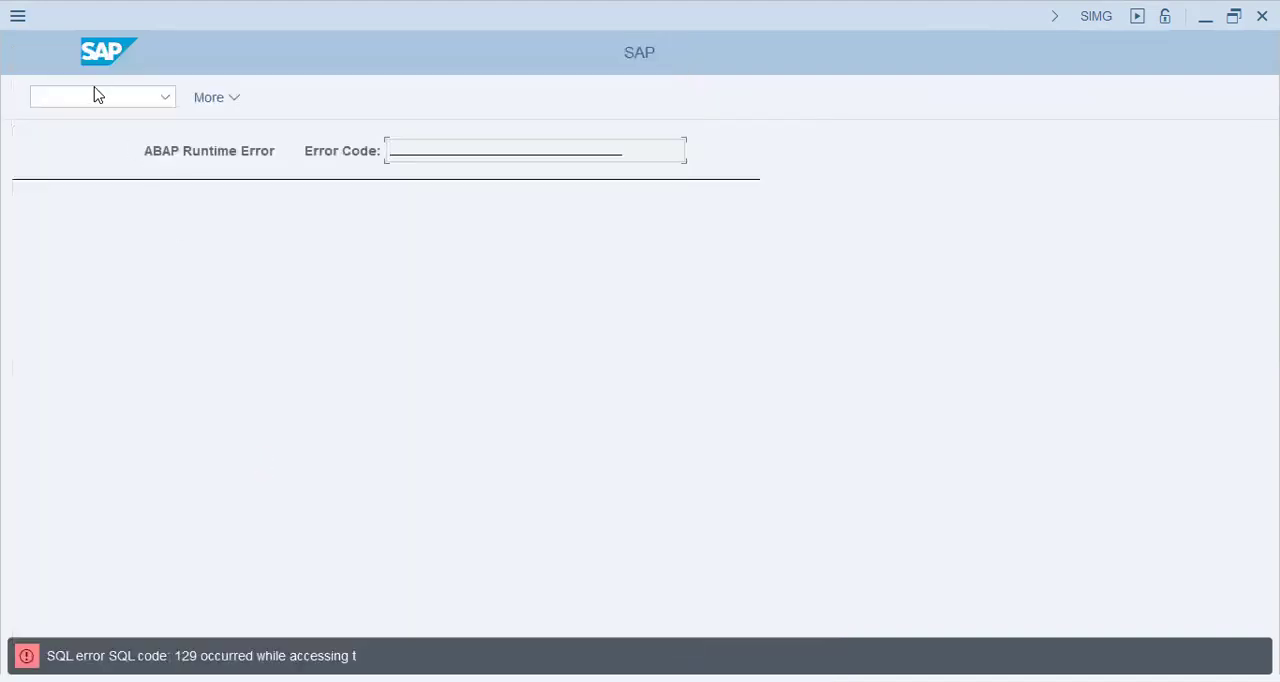
Step: Leave the runtime error screen, run the transaction SE10 and display the modifiable customizing and workbench requests
{"action": "left_click", "coordinate": [95, 93]}
{"action": "type", "text": "/n"}
{"action": "key", "text": "Return"}
{"action": "type", "text": "/n se11"}
{"action": "key", "text": "Return"}
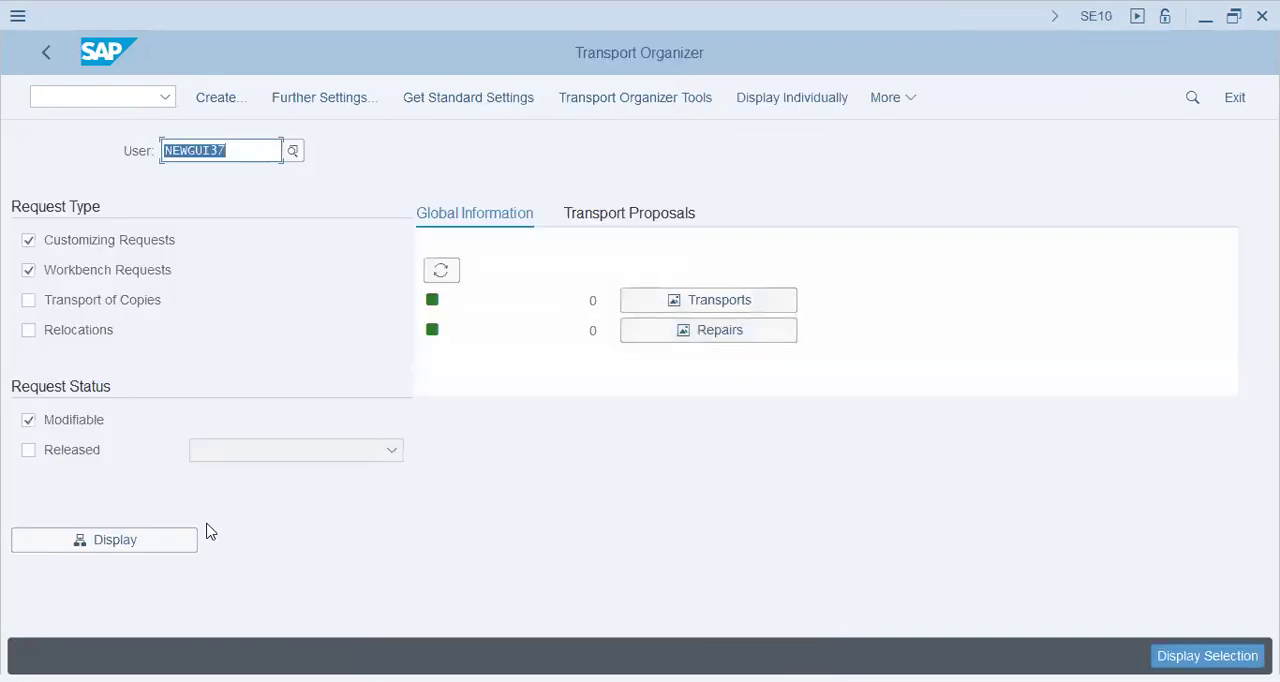
{"action": "left_click", "coordinate": [82, 550]}
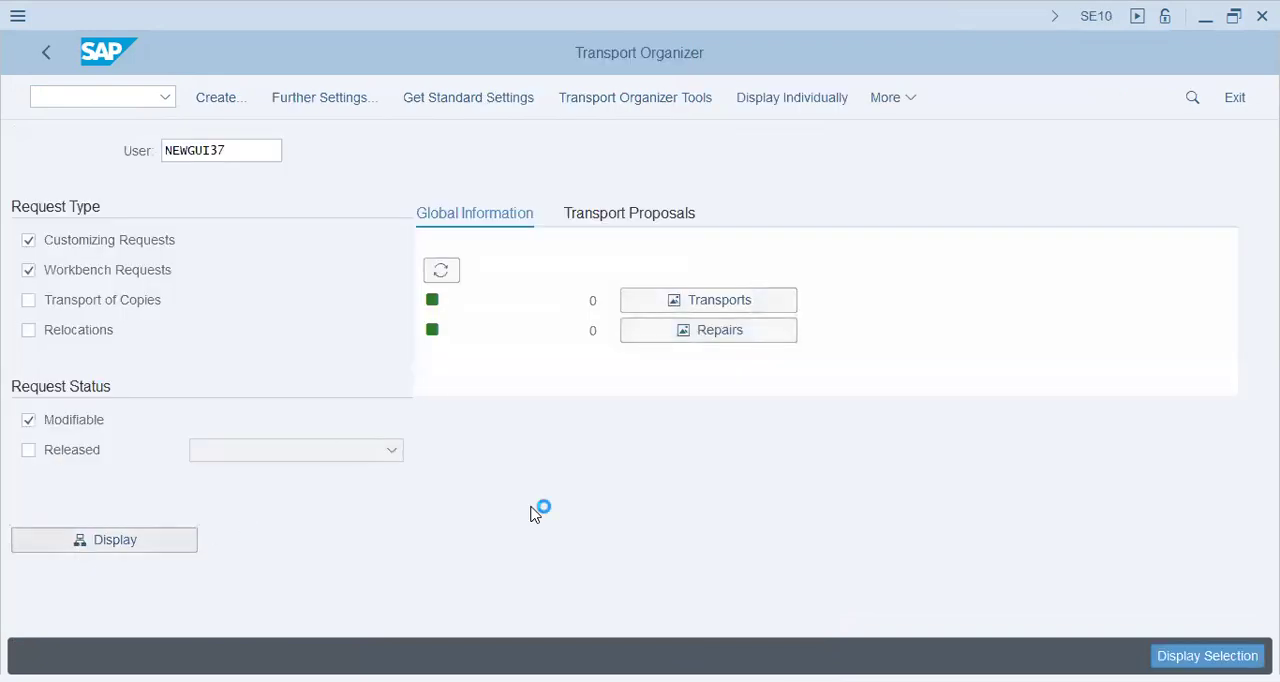